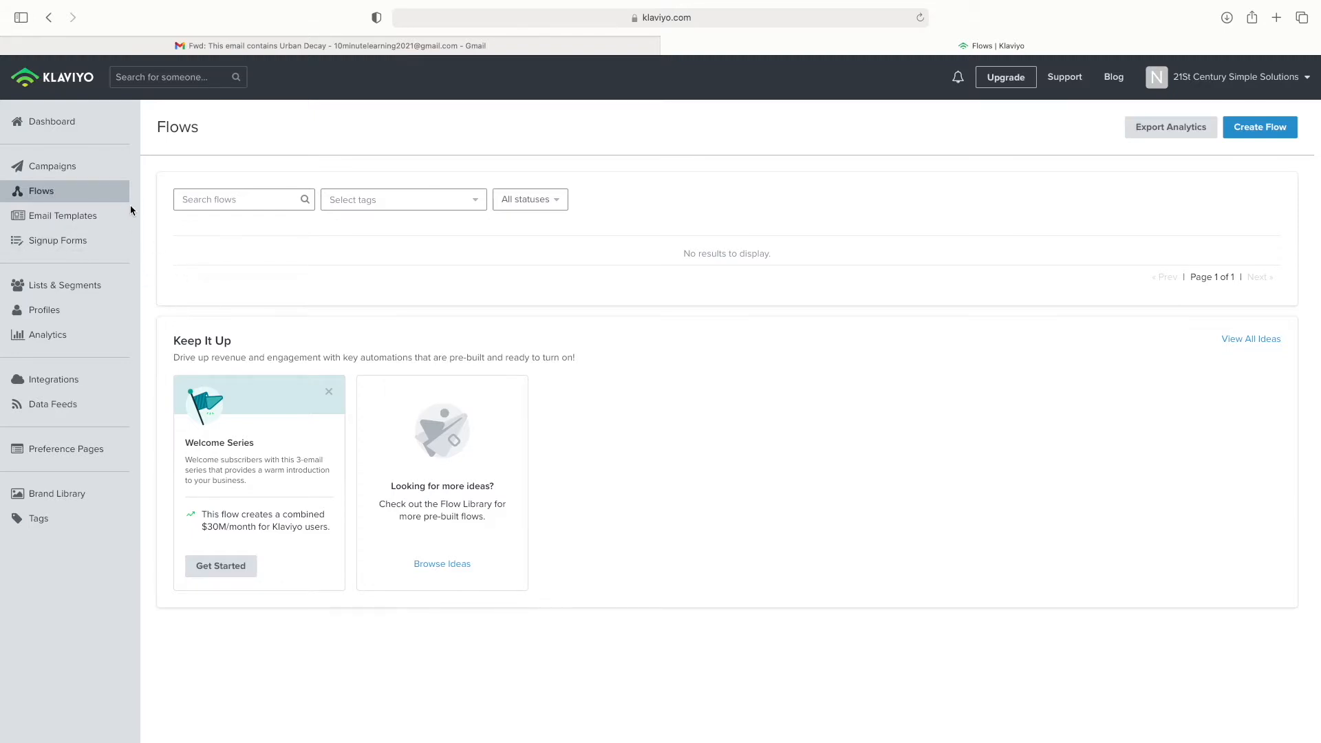
Set up the pre-built Welcome Series flow with the Test 01 list as its trigger
{"action": "left_click", "coordinate": [86, 168]}
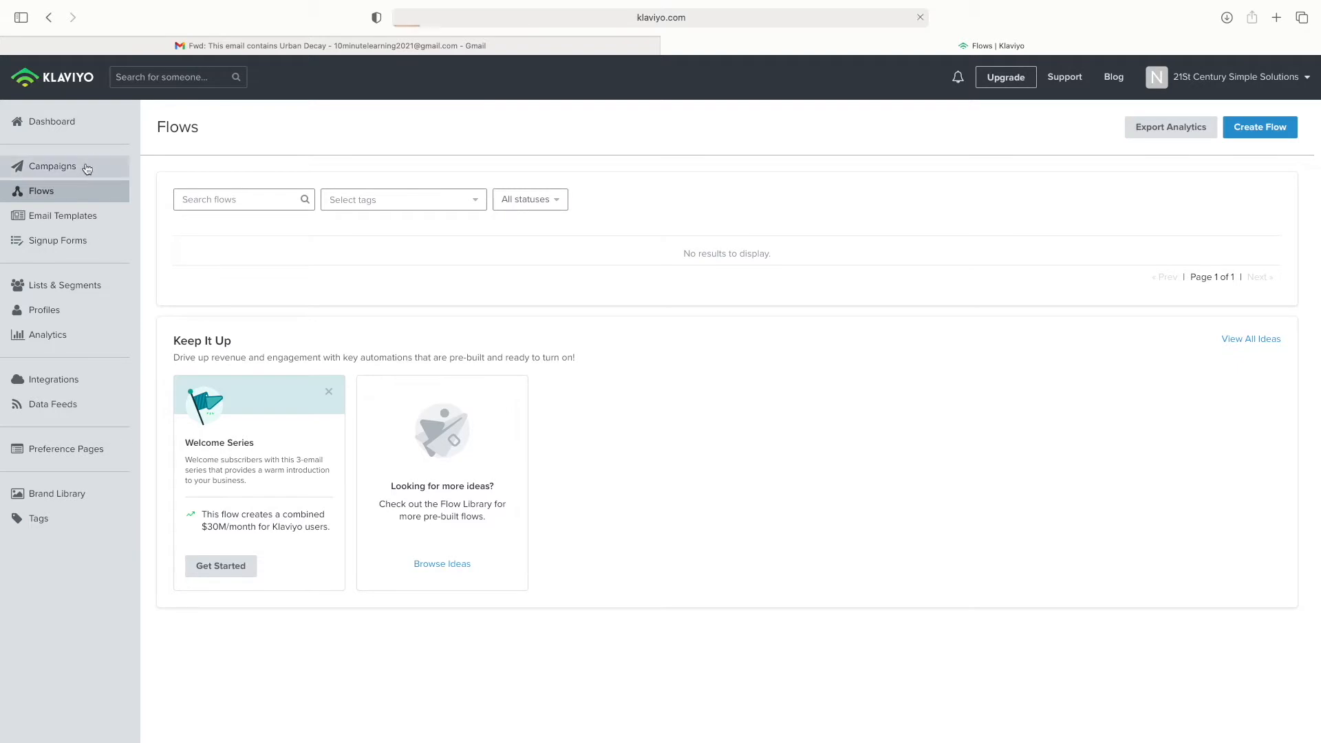
{"action": "left_click", "coordinate": [61, 191]}
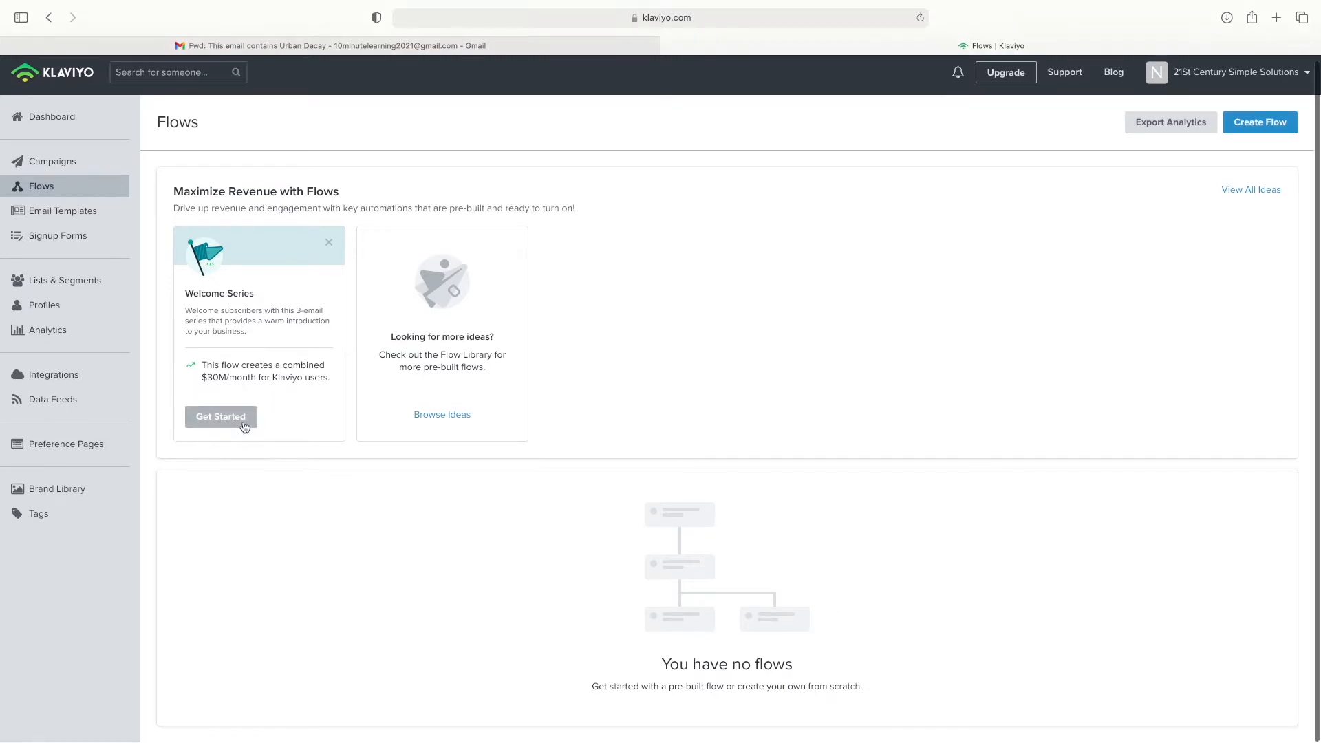
{"action": "left_click", "coordinate": [244, 427]}
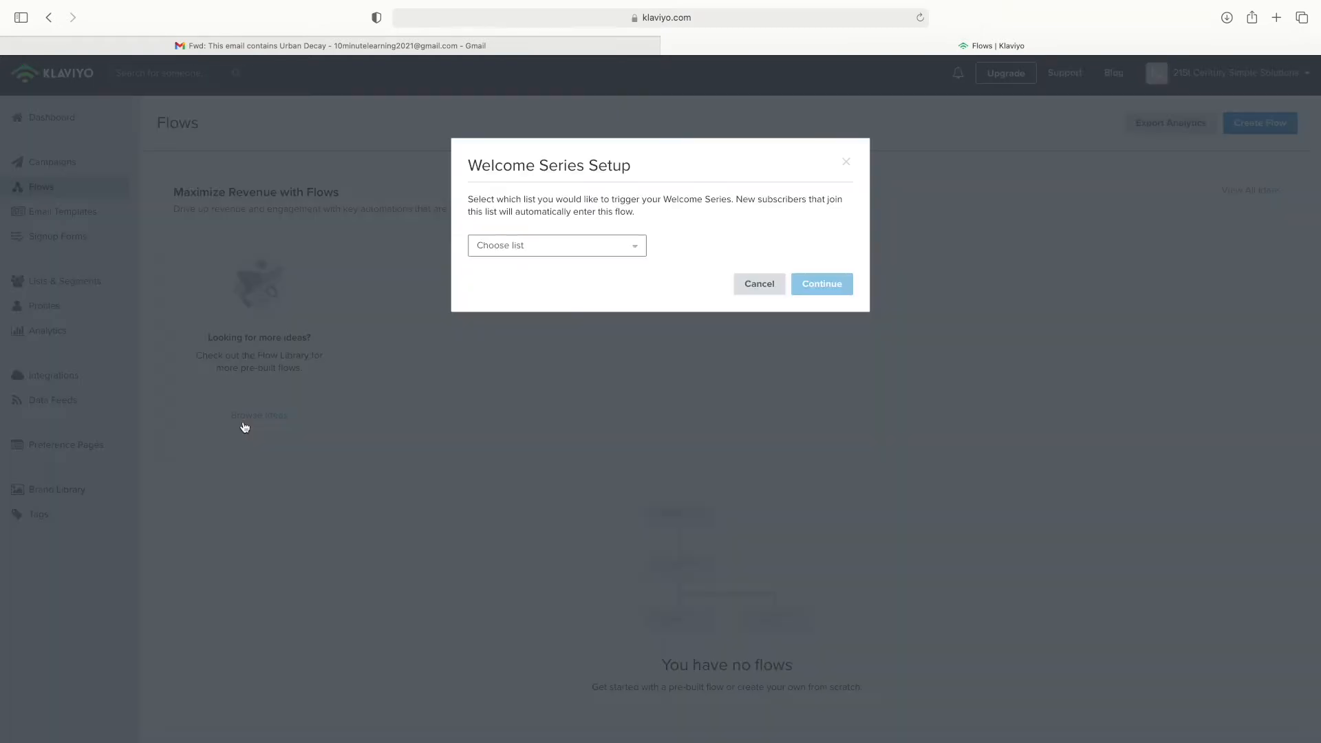
{"action": "left_click", "coordinate": [592, 249]}
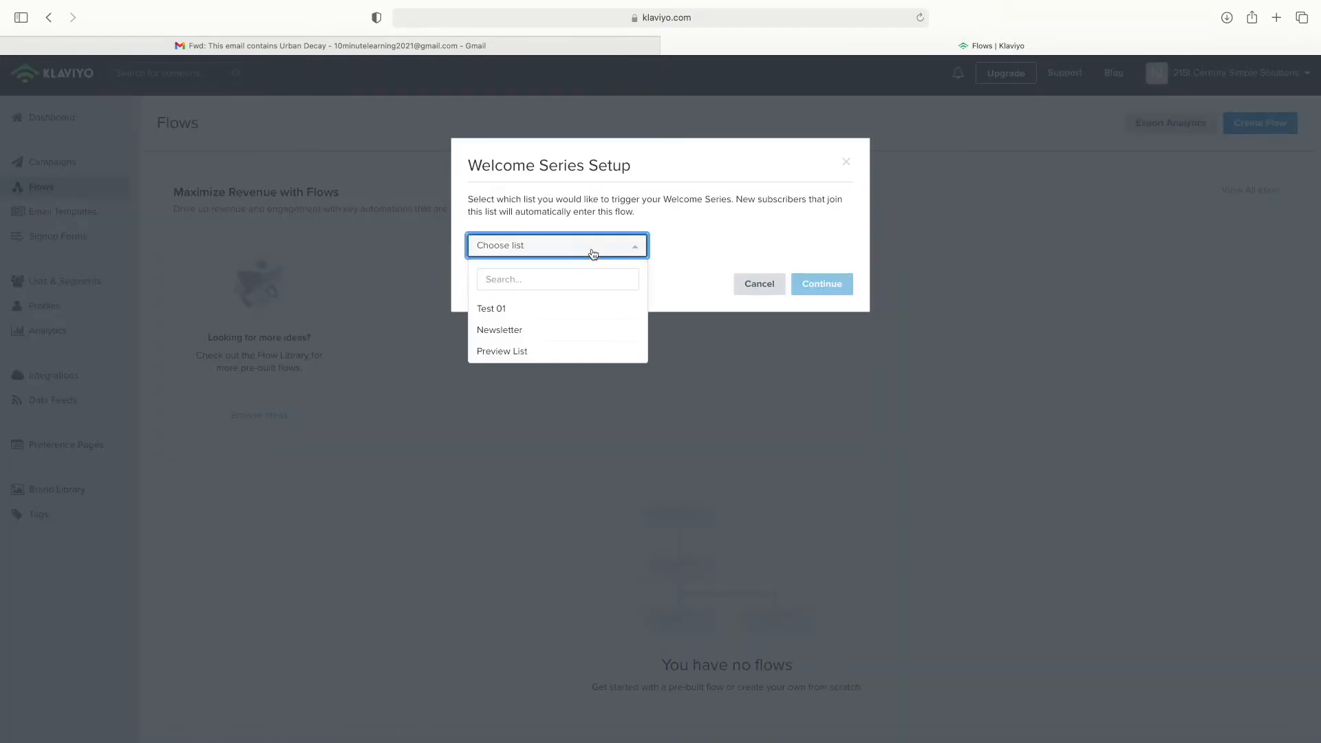
{"action": "left_click", "coordinate": [567, 311]}
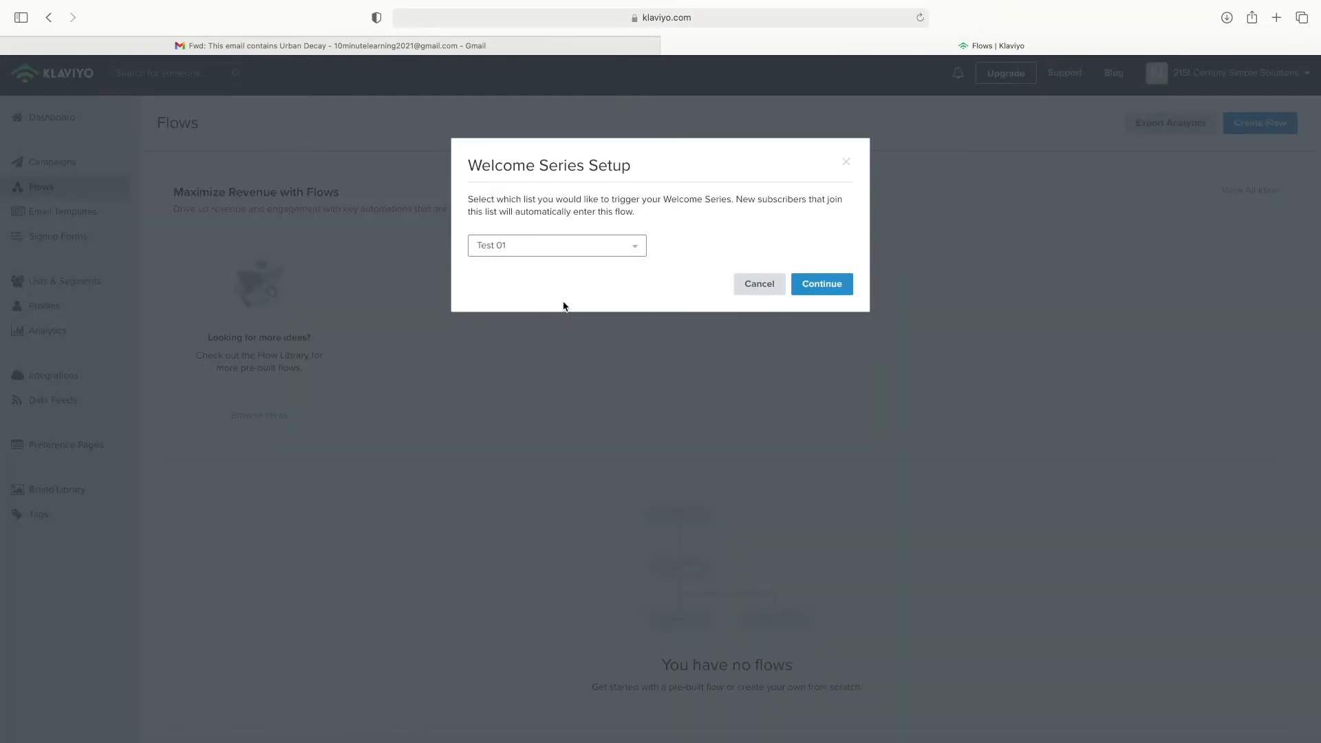
{"action": "left_click", "coordinate": [822, 284]}
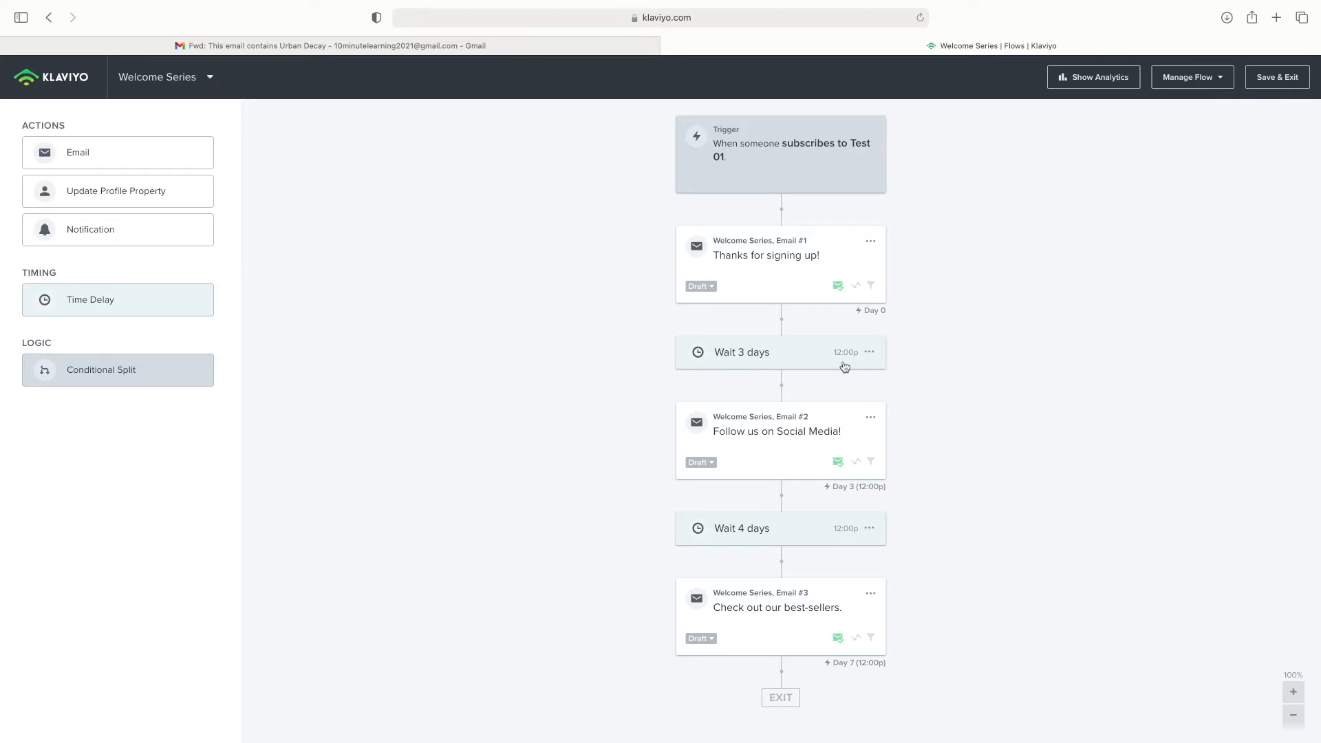
{"action": "left_click", "coordinate": [874, 353]}
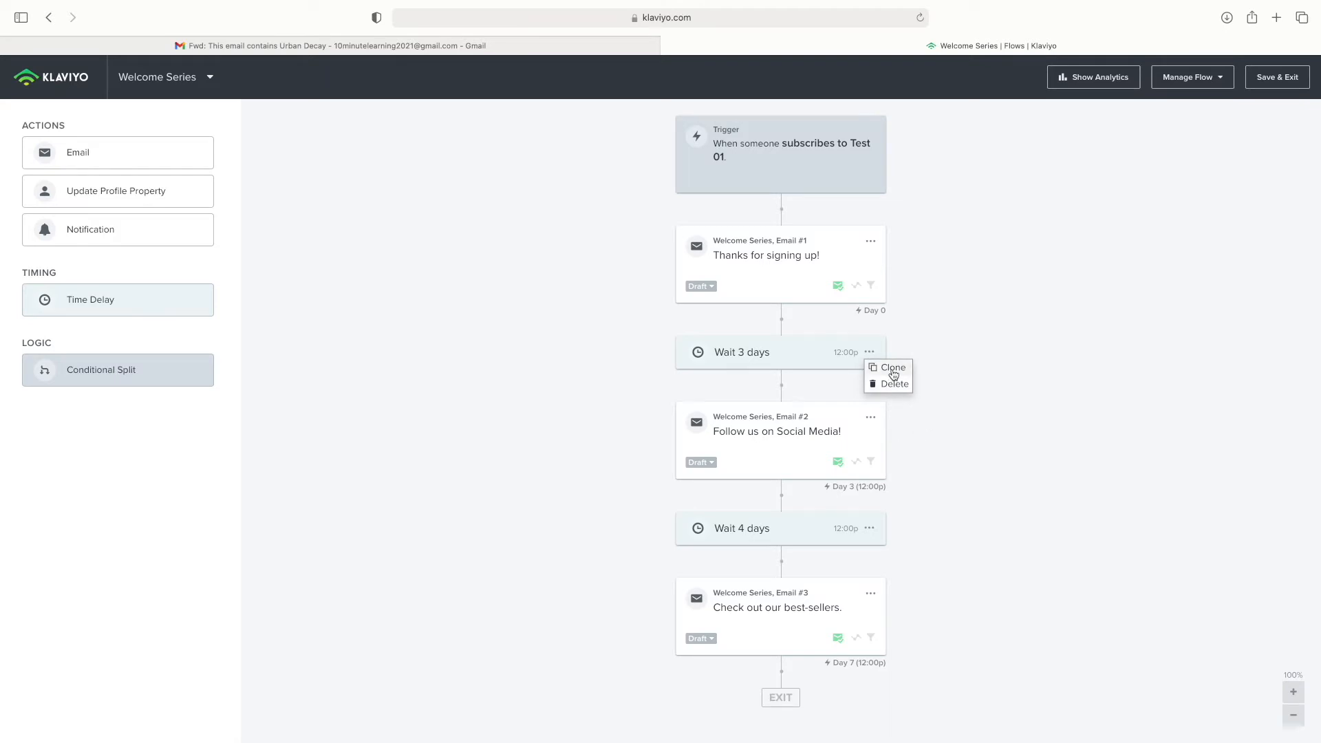
{"action": "left_click", "coordinate": [992, 452]}
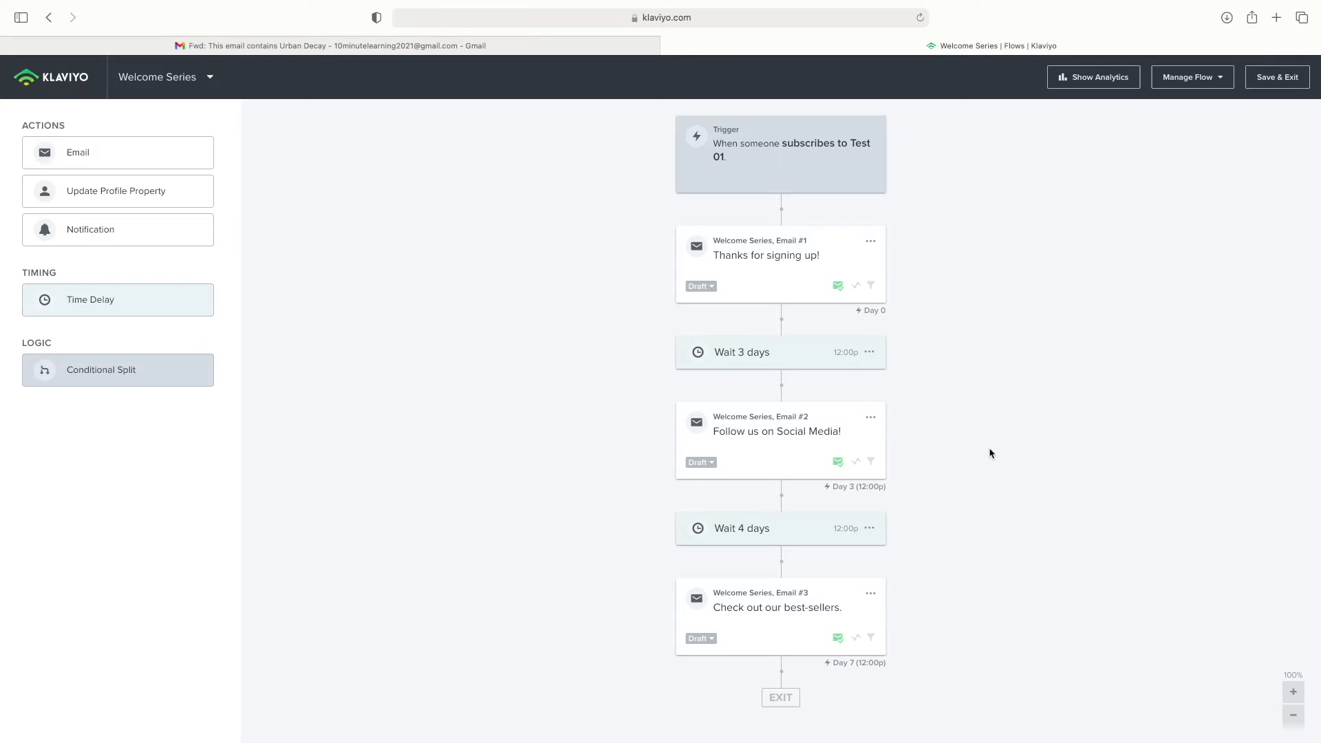
Open Welcome Series, Email #1 for editing and look through its message content
{"action": "left_click", "coordinate": [876, 248]}
{"action": "left_click", "coordinate": [872, 242]}
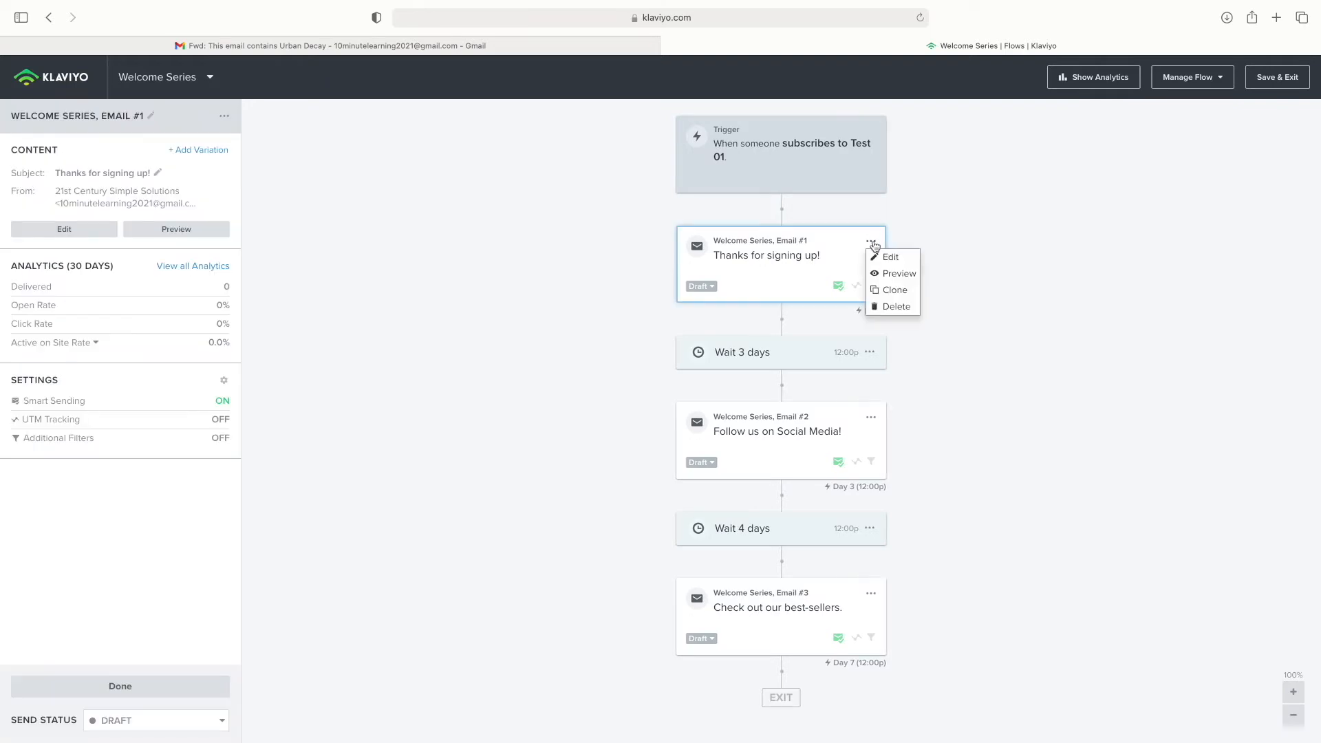
{"action": "left_click", "coordinate": [907, 256]}
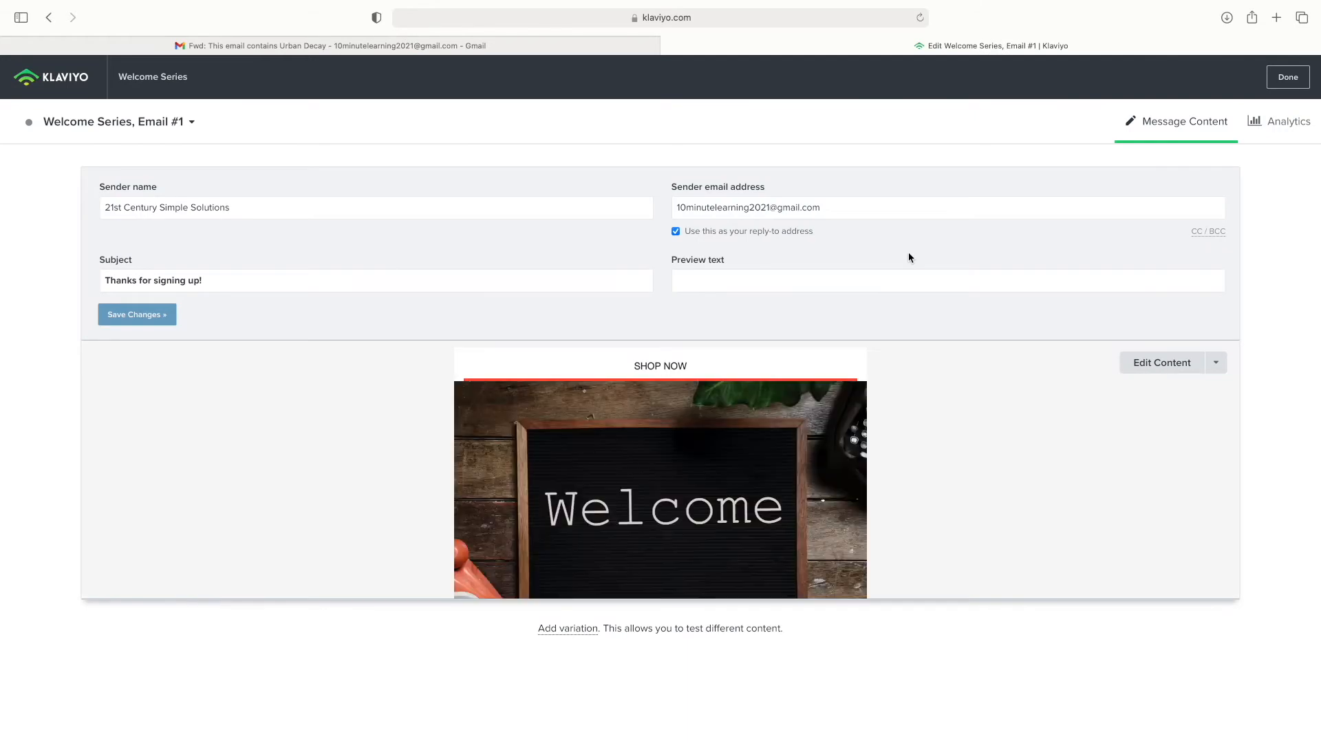
{"action": "scroll", "coordinate": [977, 443], "scroll_direction": "down", "scroll_amount": 5}
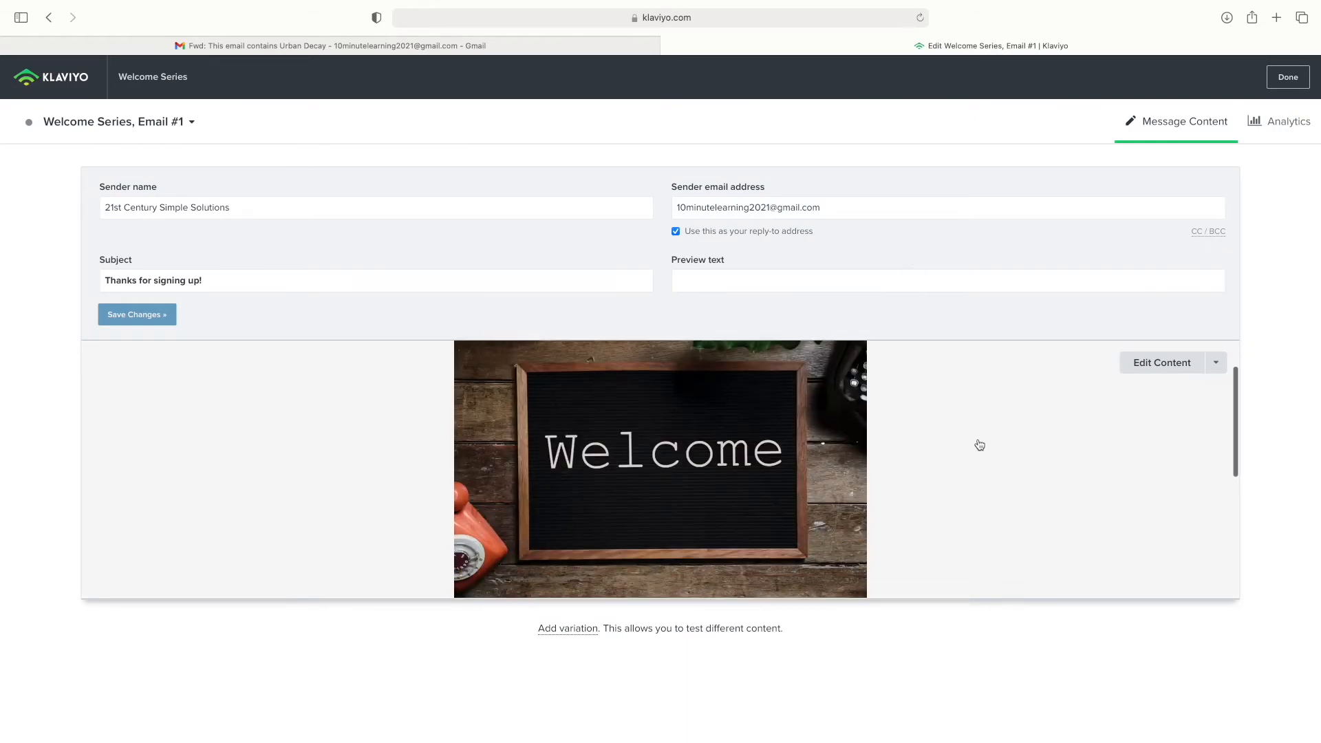
{"action": "scroll", "coordinate": [979, 440], "scroll_direction": "down", "scroll_amount": 5}
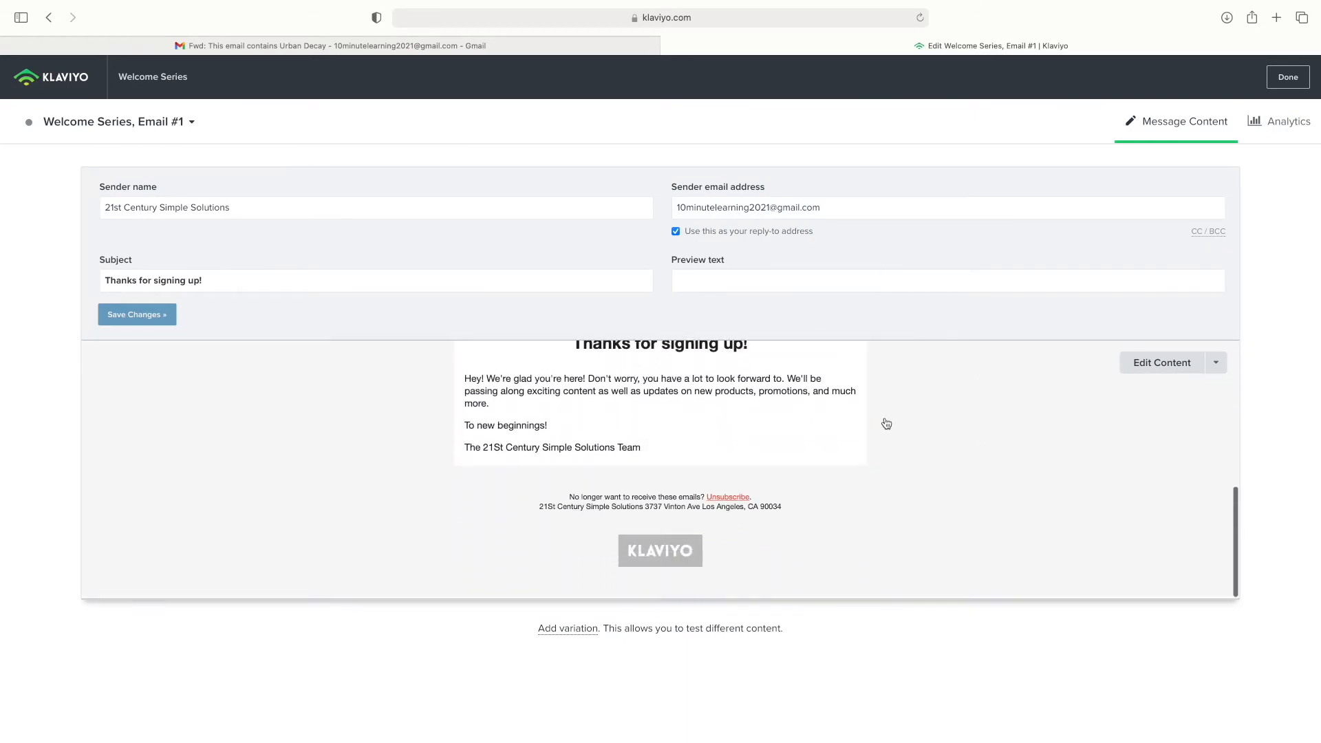
{"action": "scroll", "coordinate": [929, 423], "scroll_direction": "up", "scroll_amount": 10}
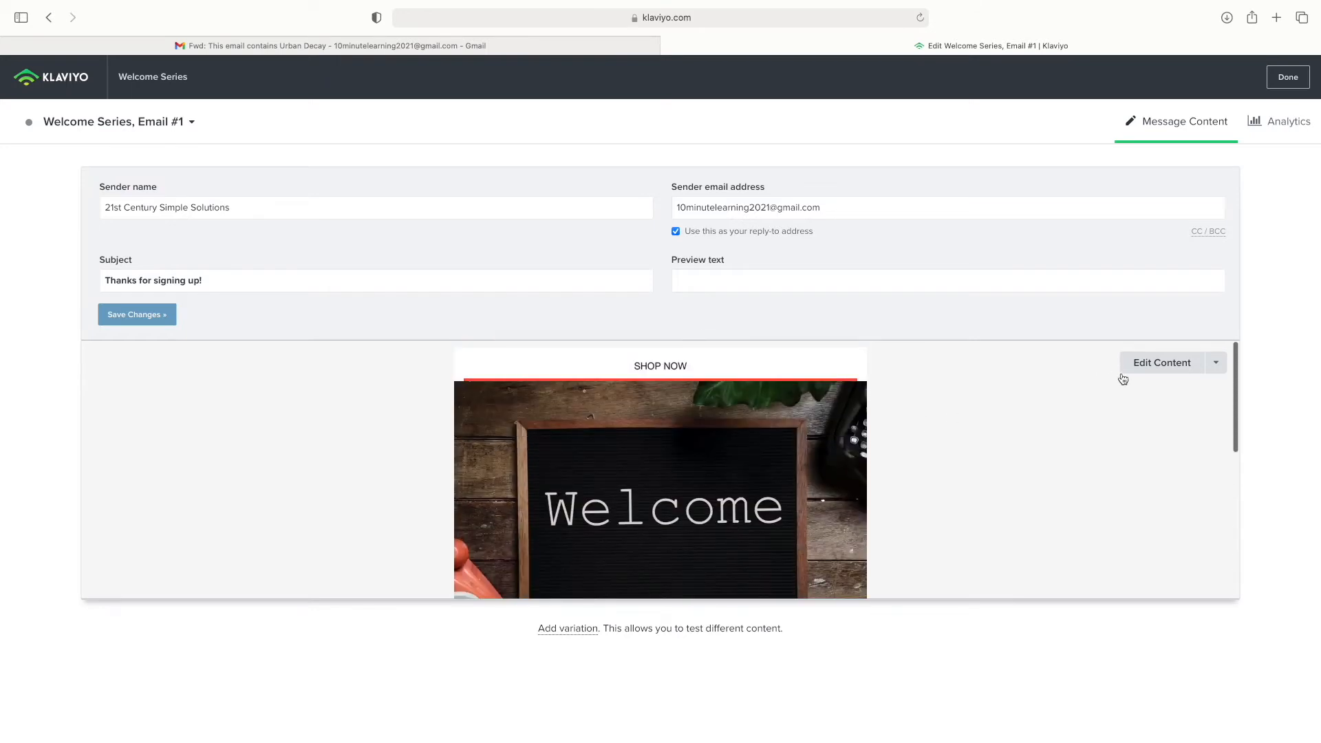
Inspect the first welcome email in the content editor, and save and exit the Welcome Series flow
{"action": "left_click", "coordinate": [1160, 369]}
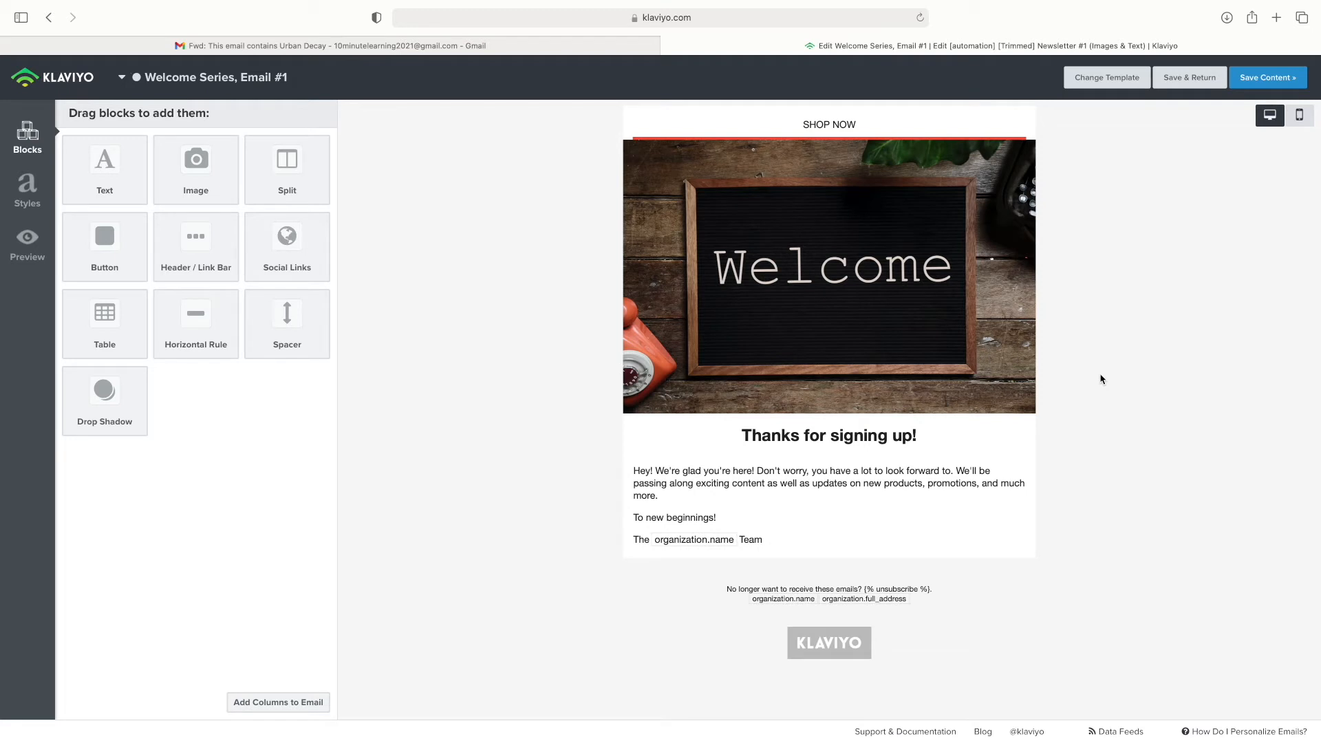
{"action": "left_click", "coordinate": [1124, 78]}
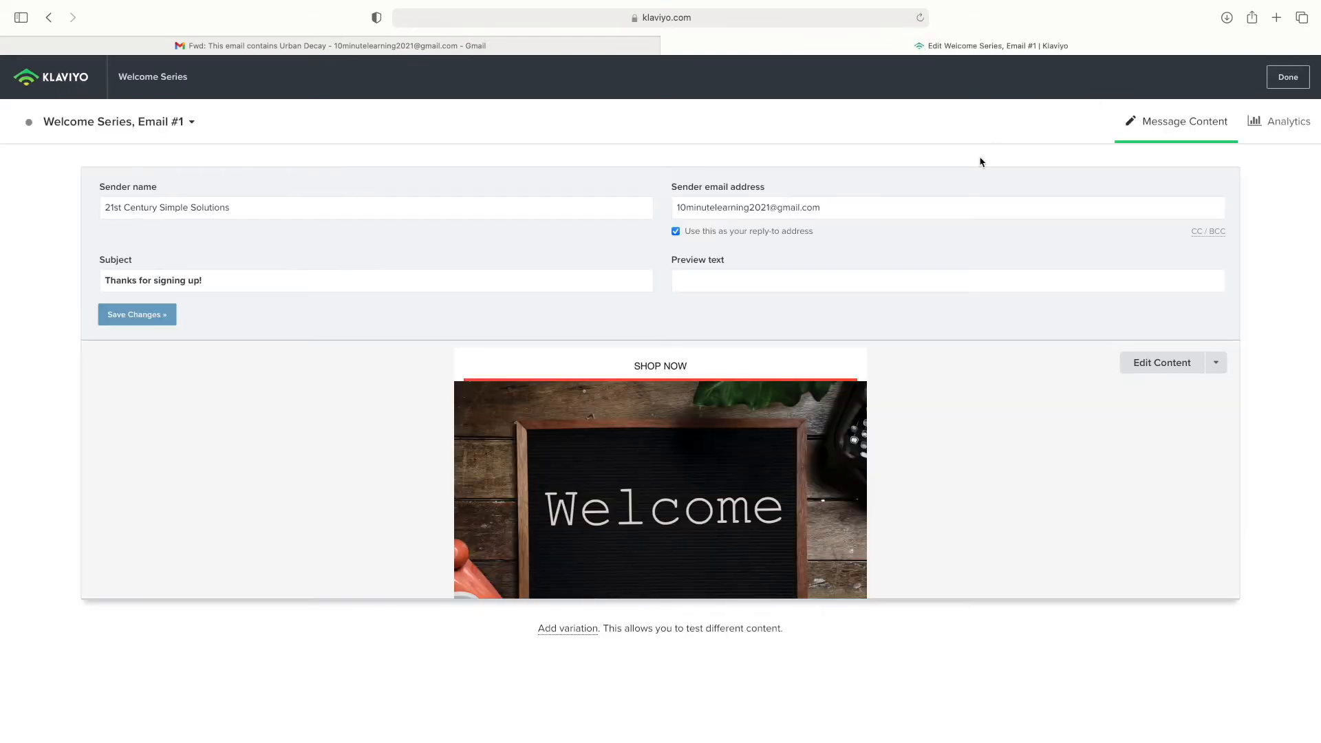
{"action": "left_click", "coordinate": [1285, 92]}
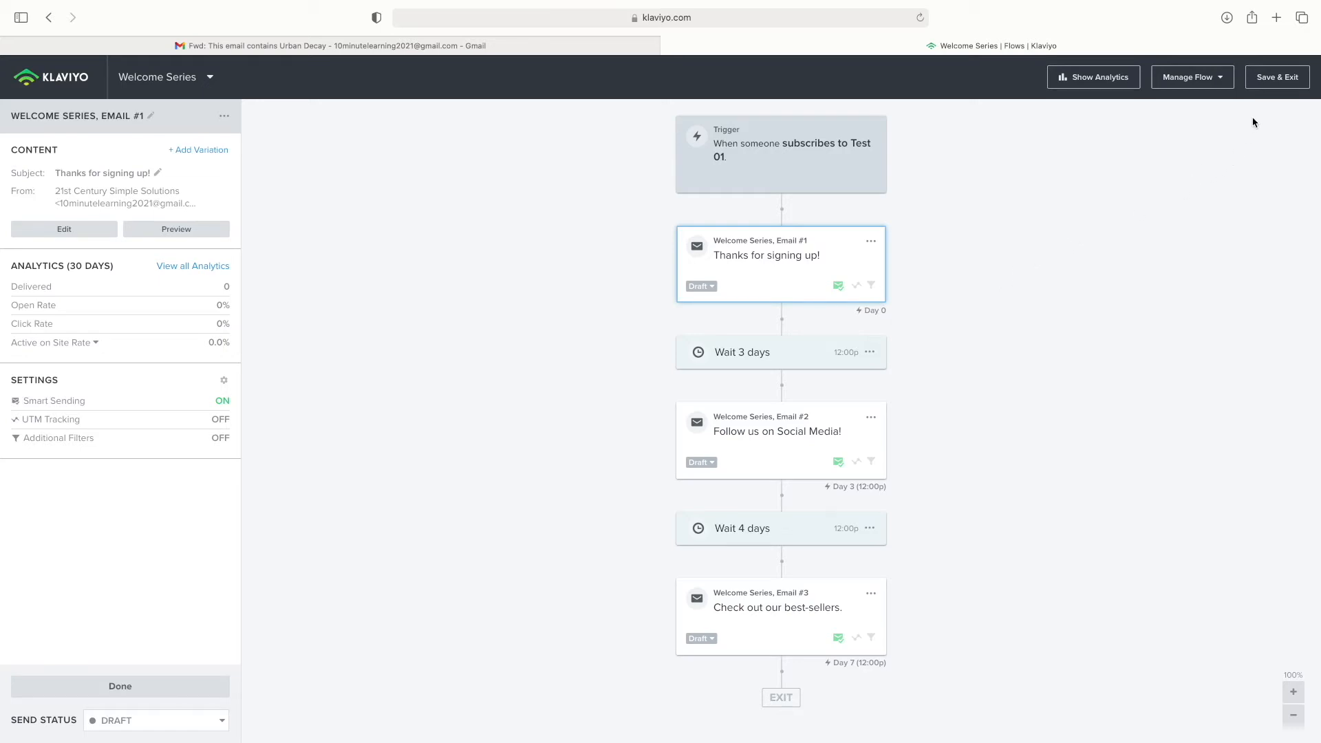
{"action": "left_click", "coordinate": [1278, 86]}
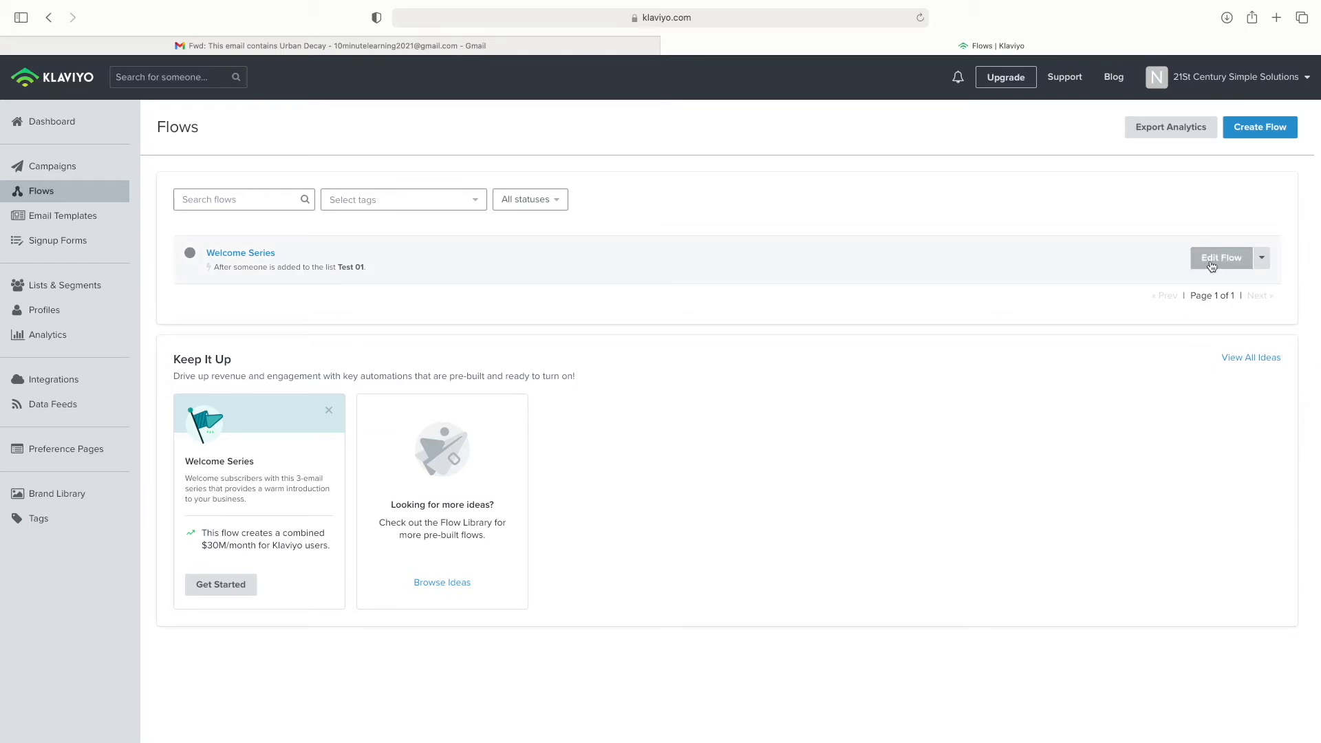
{"action": "left_click", "coordinate": [1264, 266]}
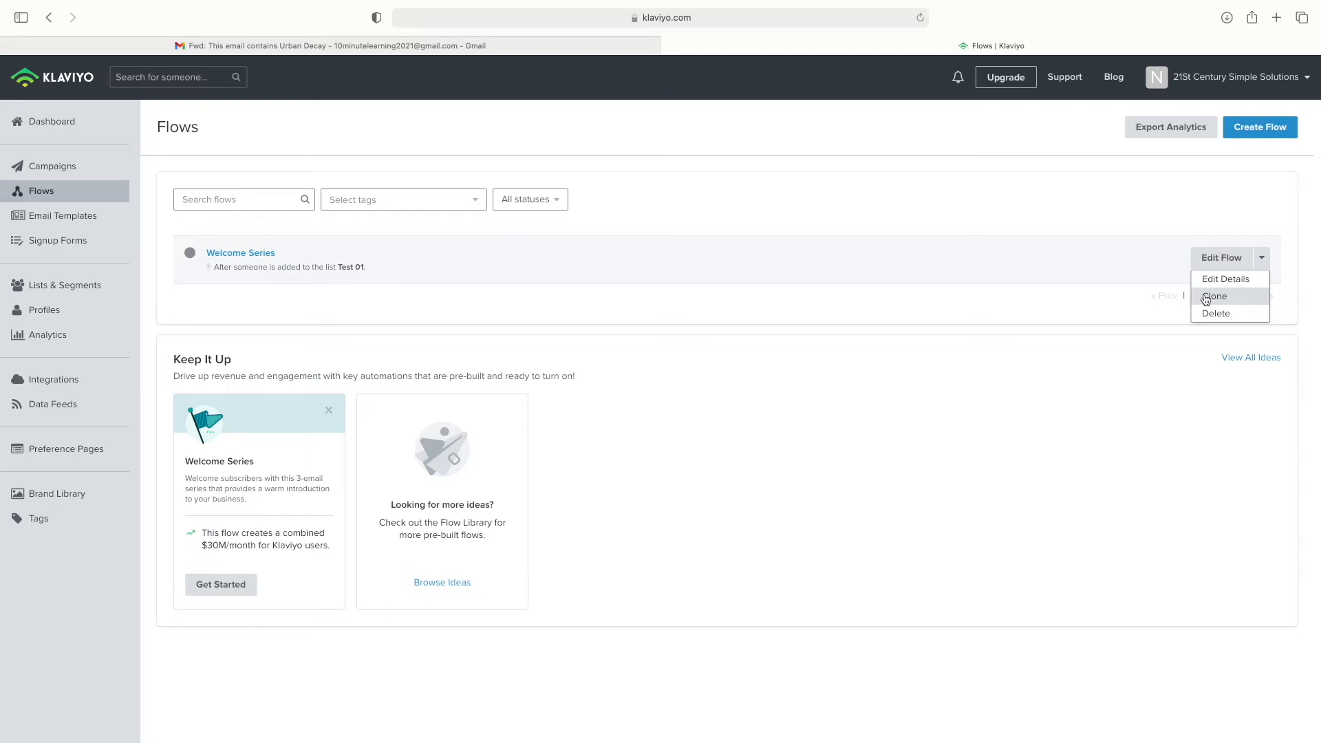
{"action": "left_click", "coordinate": [1118, 218]}
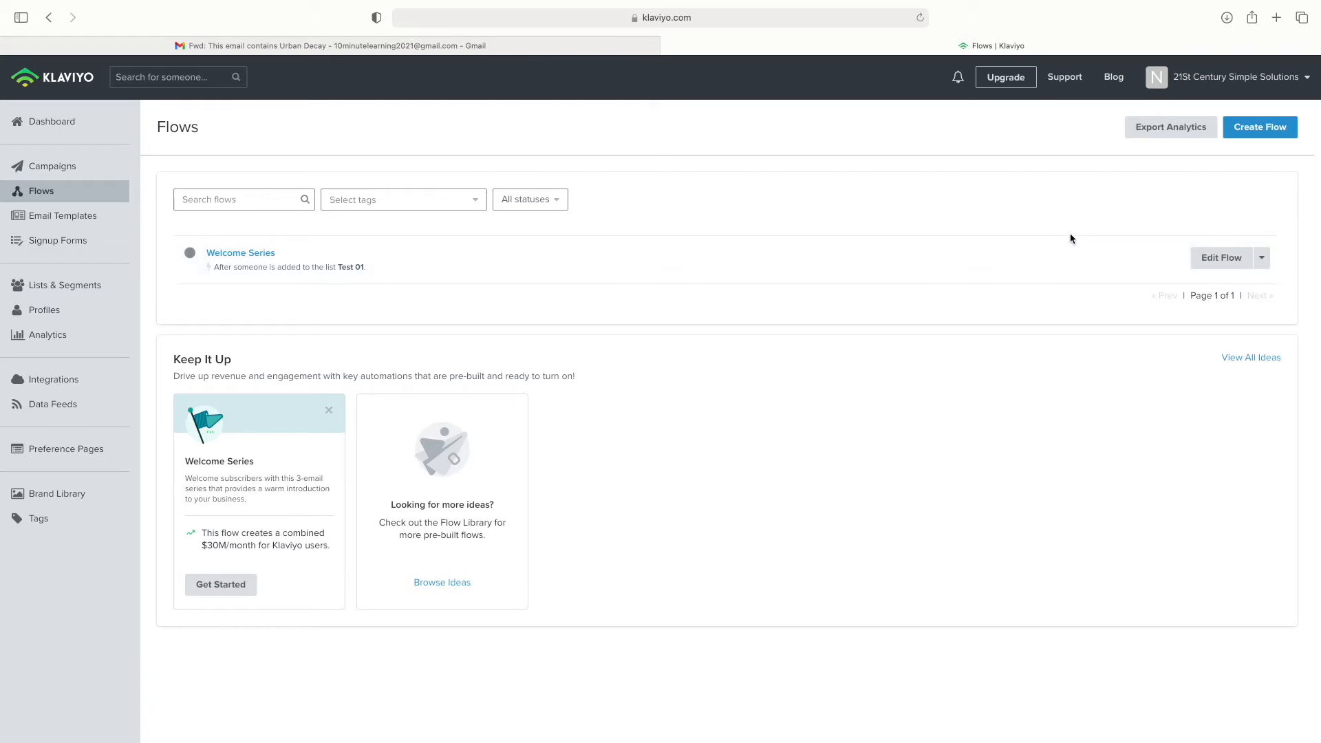
Browse the flow creation library, examining its pre-built flows and the goal, type and integration filters
{"action": "left_click", "coordinate": [1261, 136]}
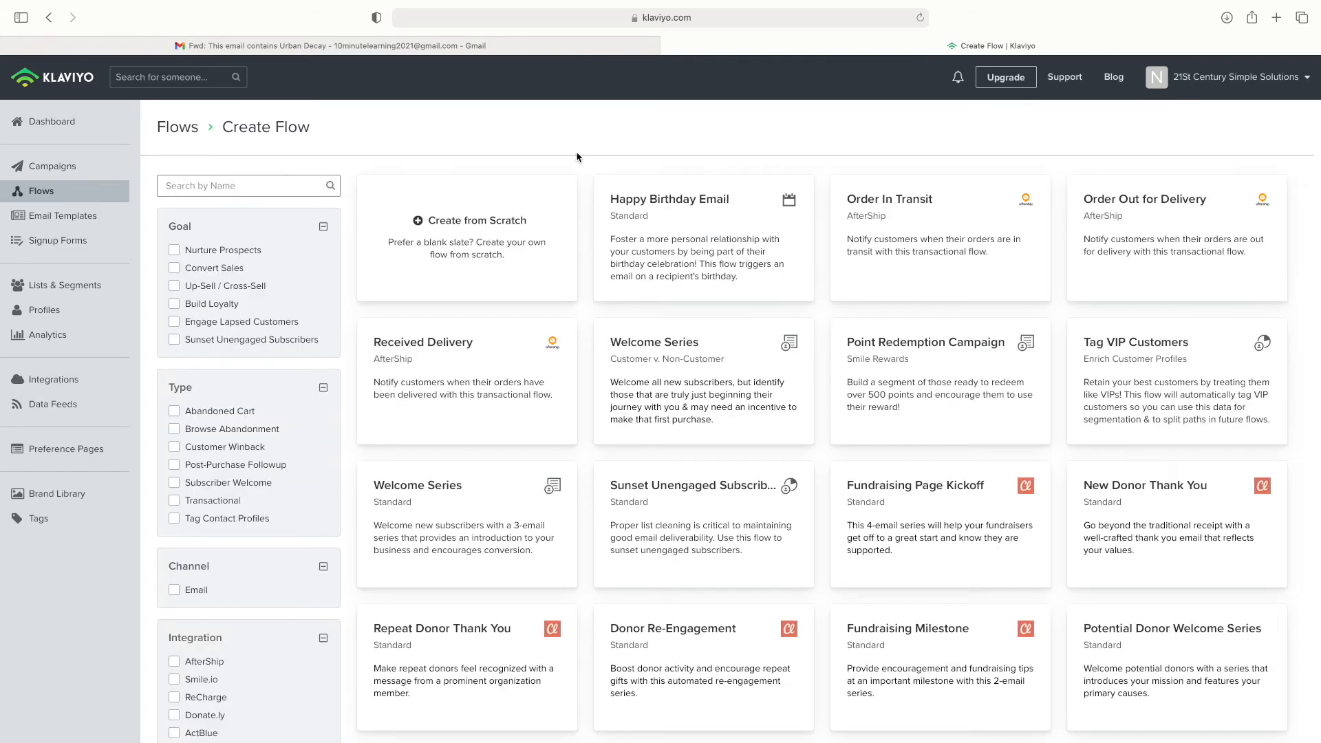
{"action": "left_click", "coordinate": [196, 131]}
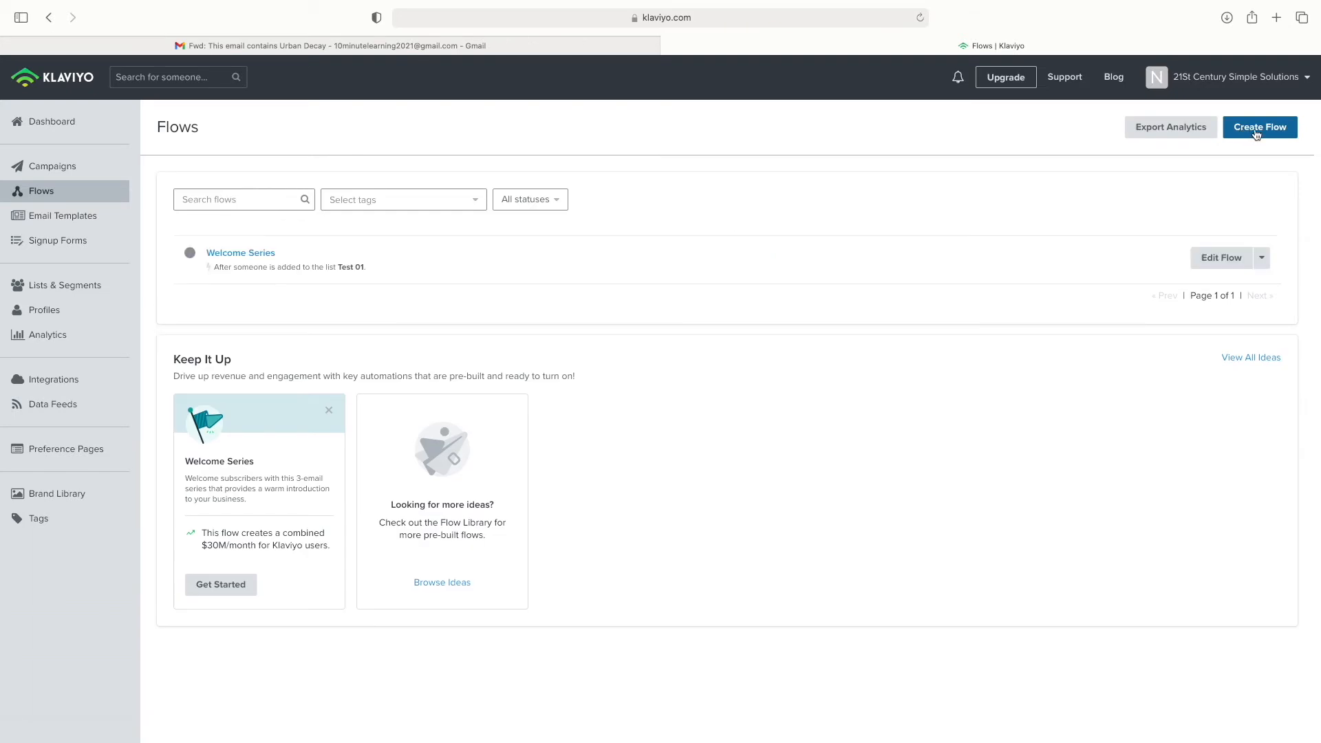
{"action": "left_click", "coordinate": [1256, 133]}
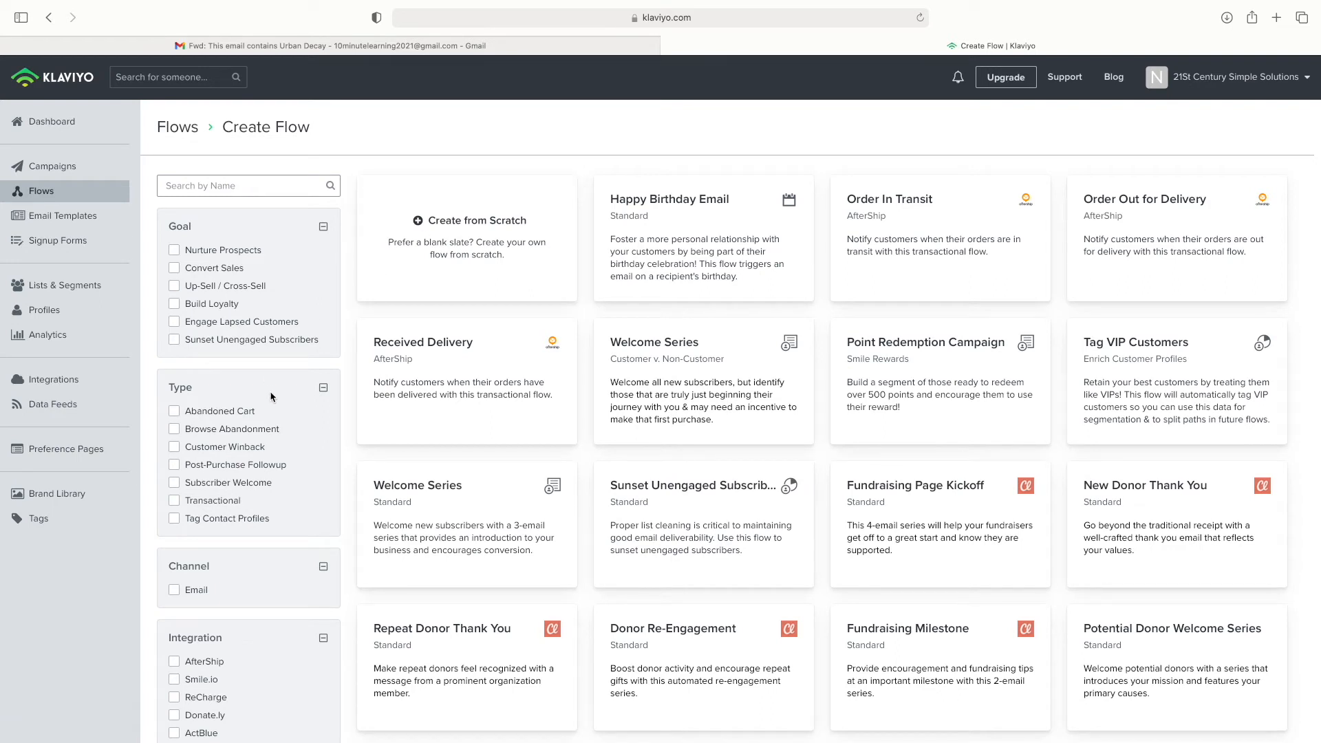
{"action": "scroll", "coordinate": [419, 469], "scroll_direction": "down", "scroll_amount": 5}
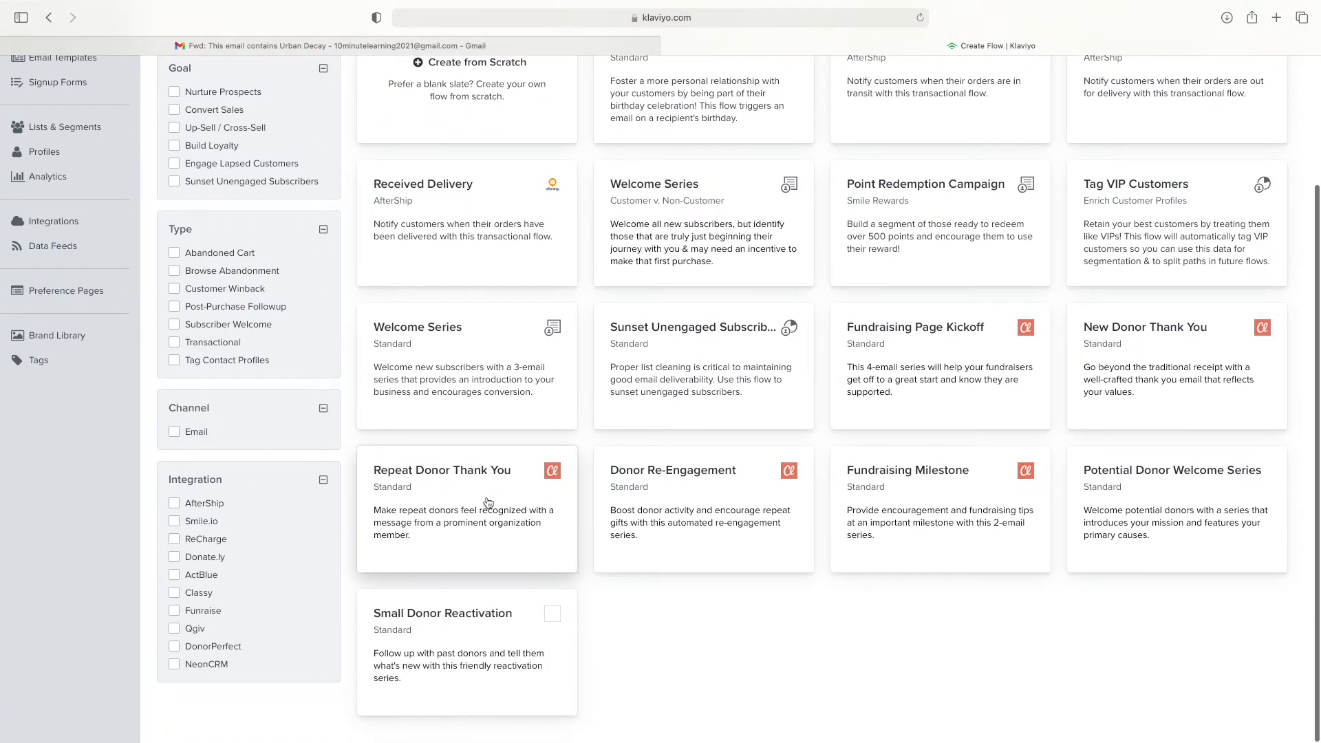
{"action": "scroll", "coordinate": [487, 502], "scroll_direction": "up", "scroll_amount": 5}
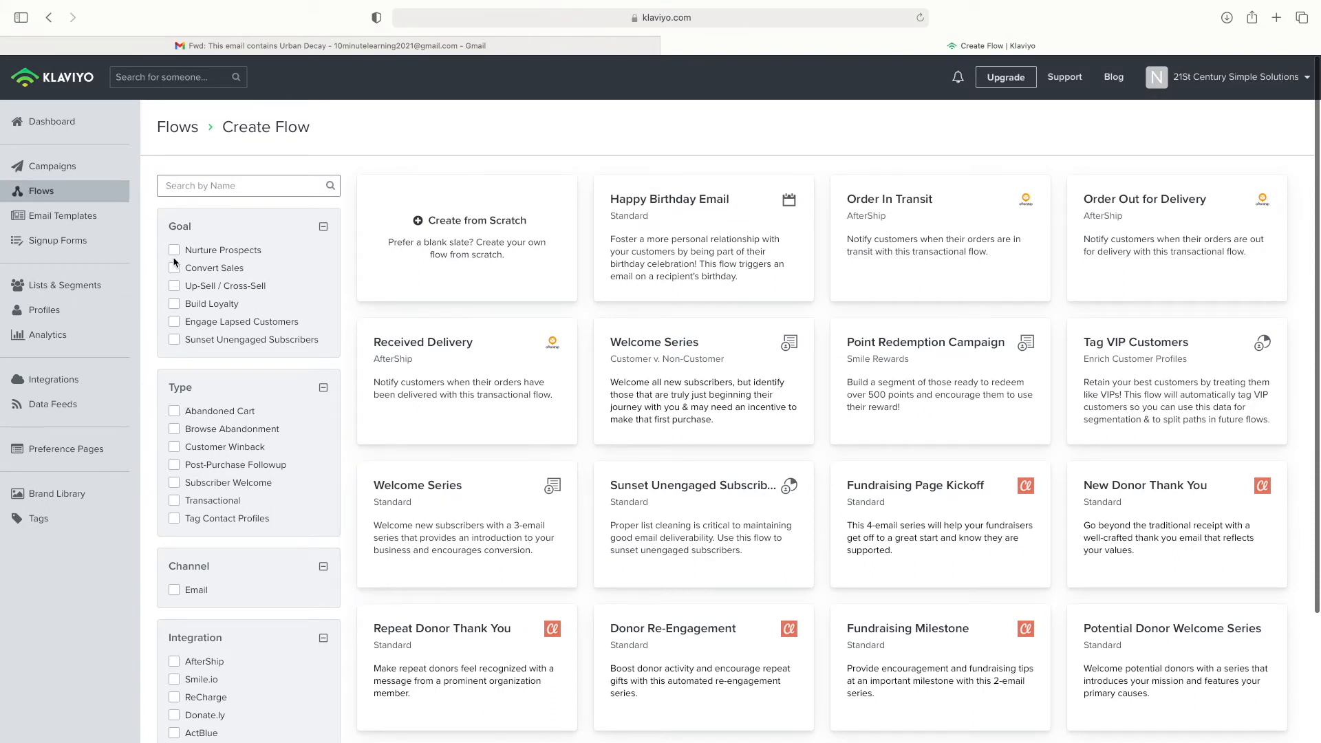
{"action": "scroll", "coordinate": [174, 261], "scroll_direction": "down", "scroll_amount": 3}
{"action": "scroll", "coordinate": [174, 261], "scroll_direction": "up", "scroll_amount": 3}
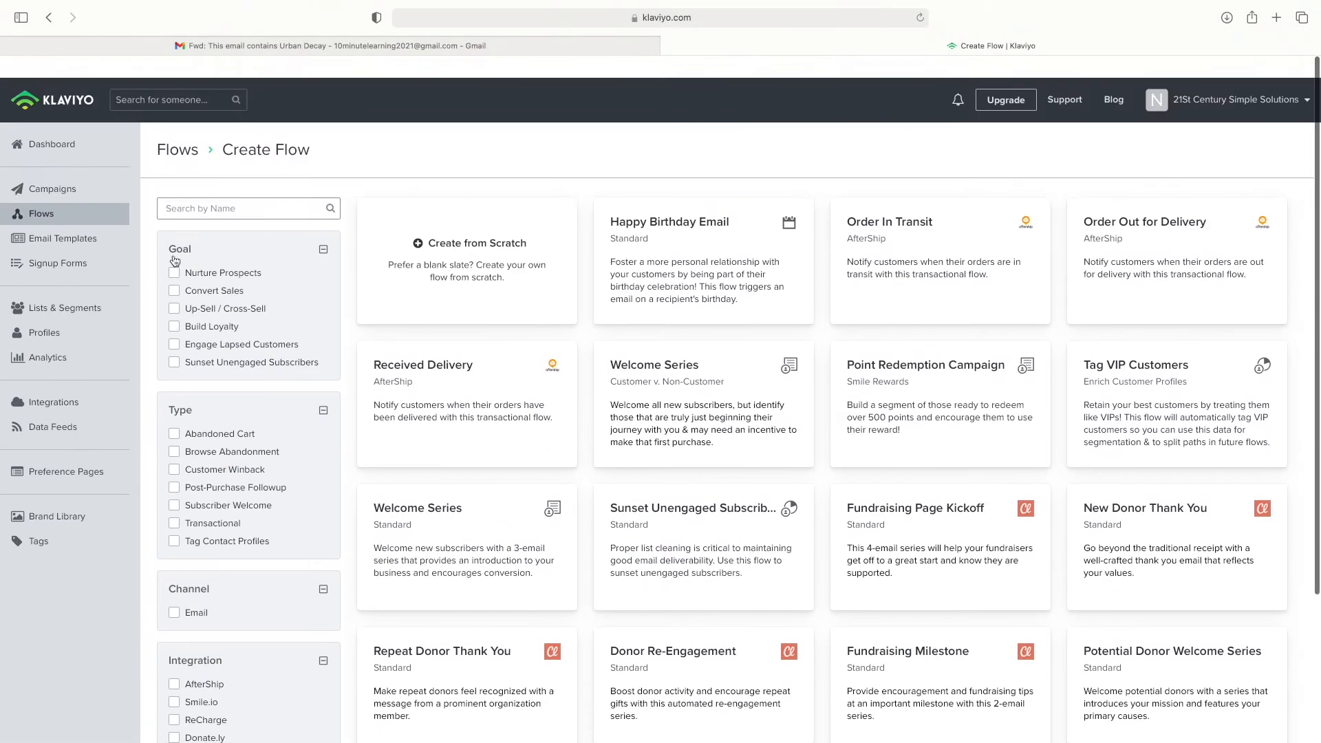
Create a flow from scratch named "Win back" with a new tag "win back"
{"action": "left_click", "coordinate": [456, 238]}
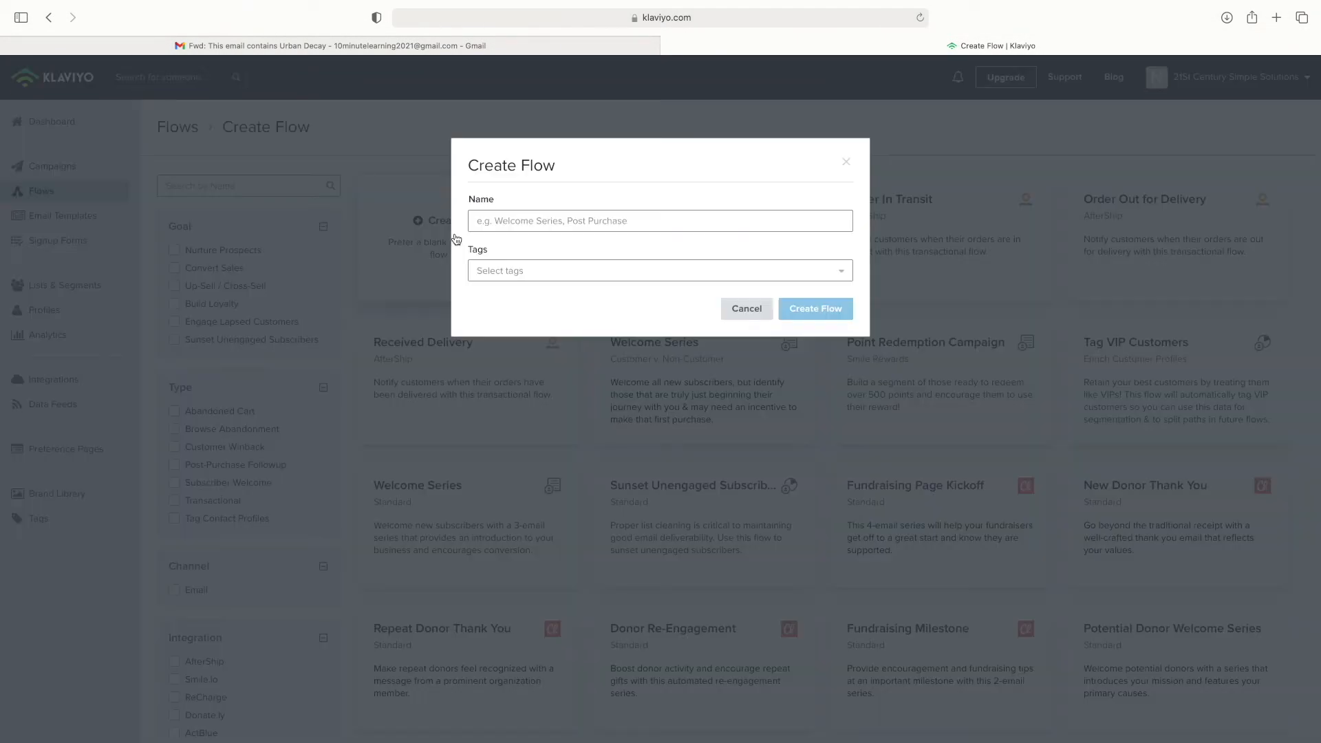
{"action": "left_click", "coordinate": [495, 224]}
{"action": "type", "text": "Win back"}
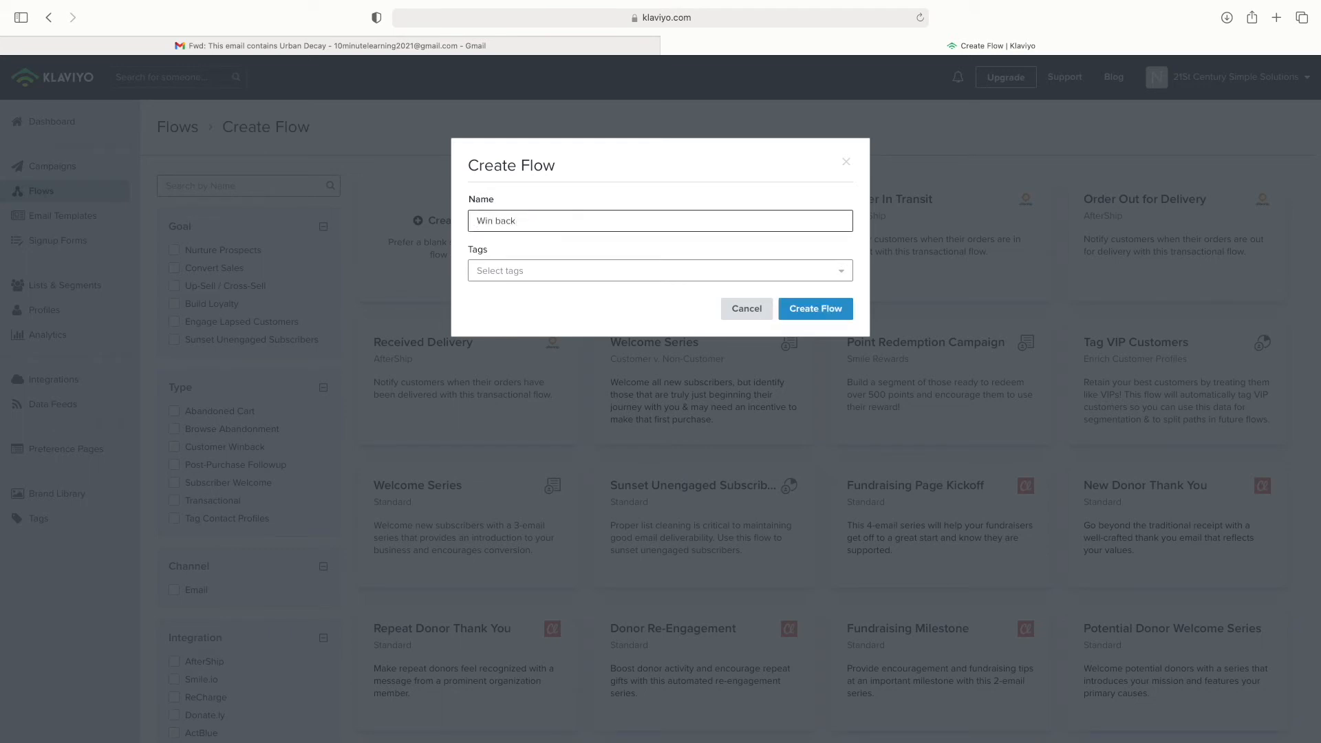
{"action": "left_click", "coordinate": [508, 274]}
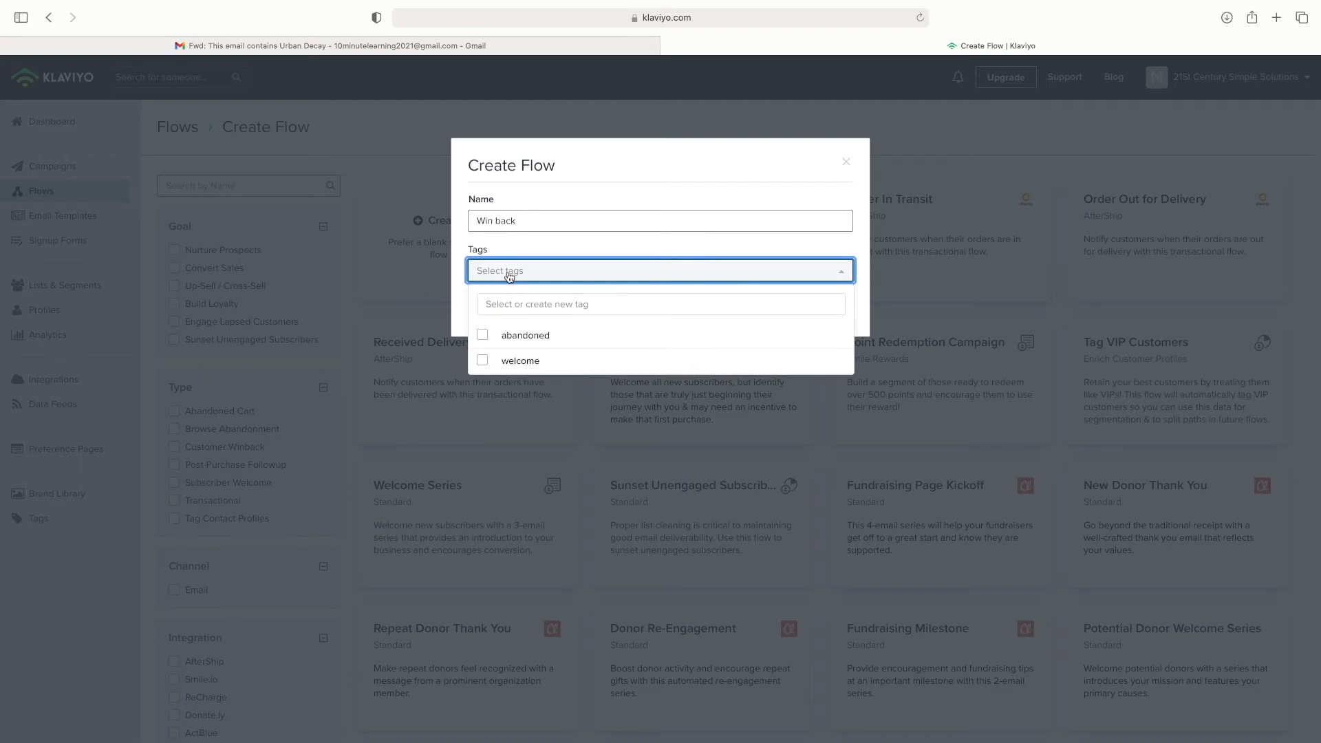
{"action": "type", "text": "win"}
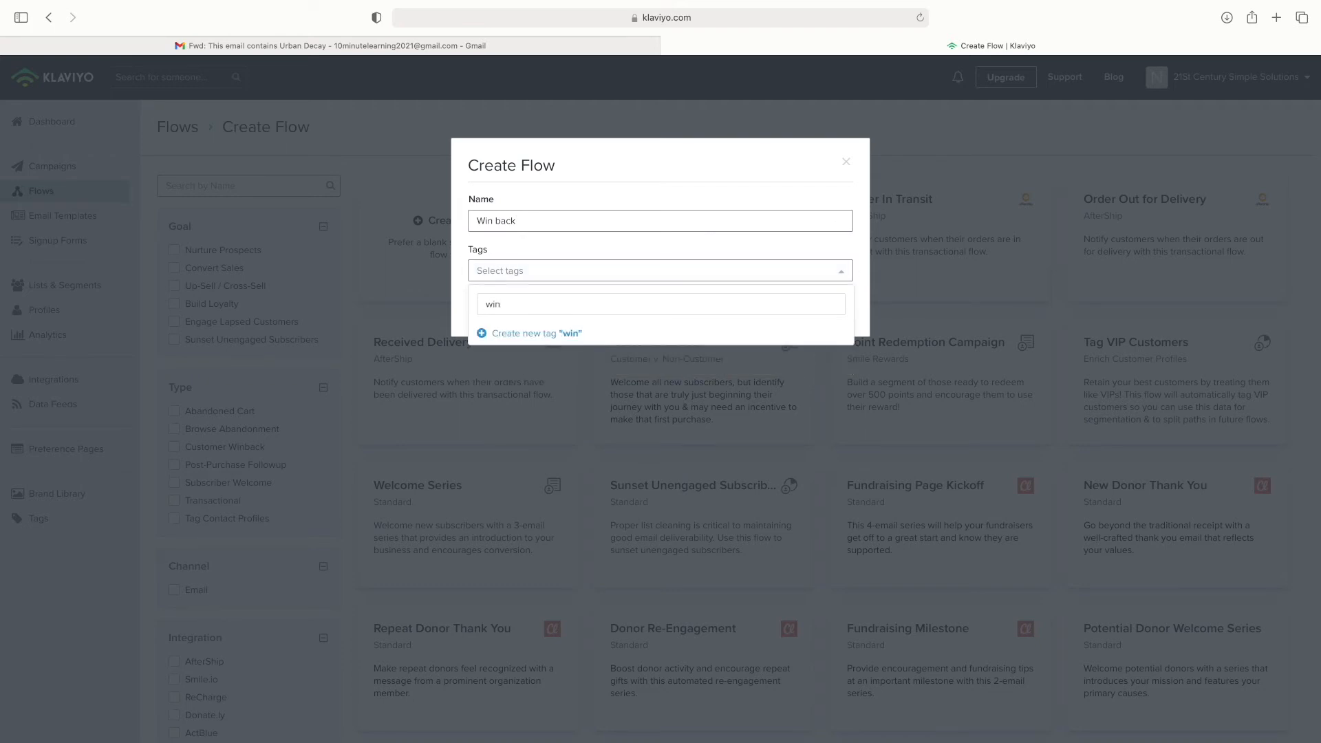
{"action": "key", "text": "BackSpace"}
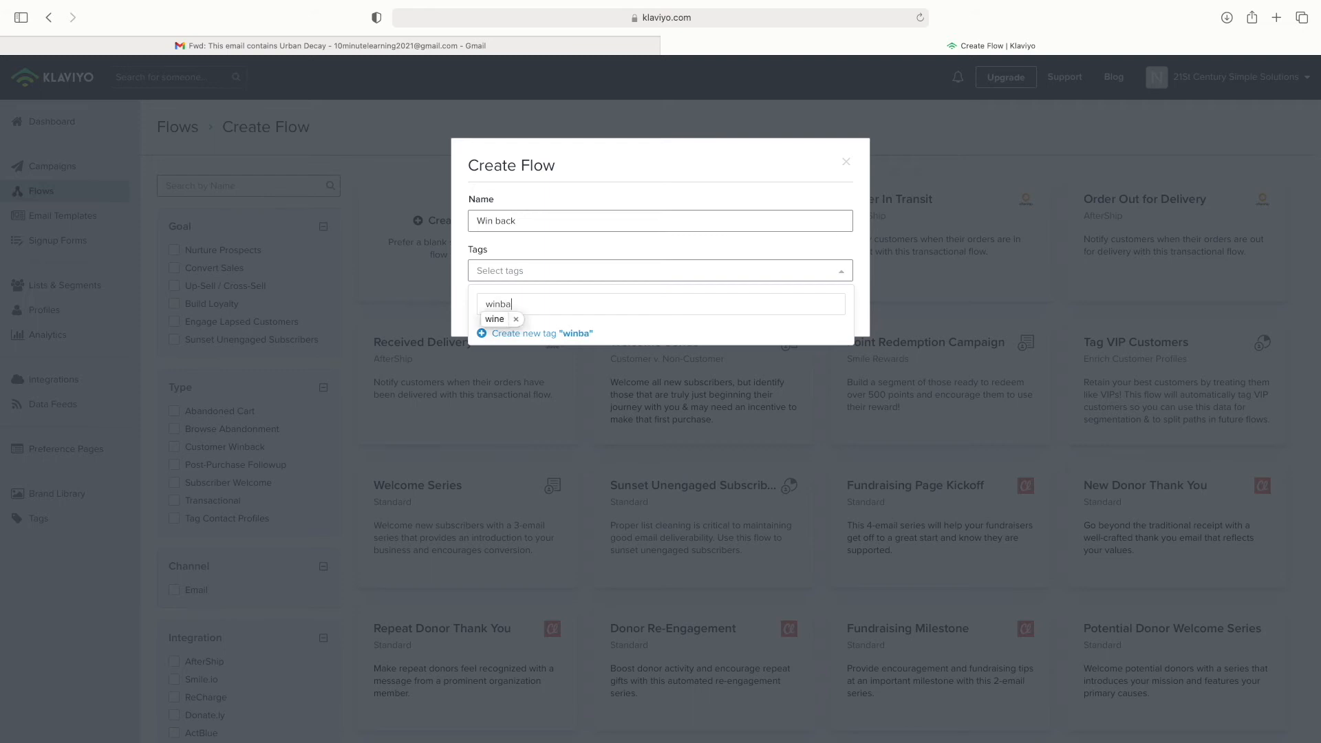
{"action": "type", "text": "back"}
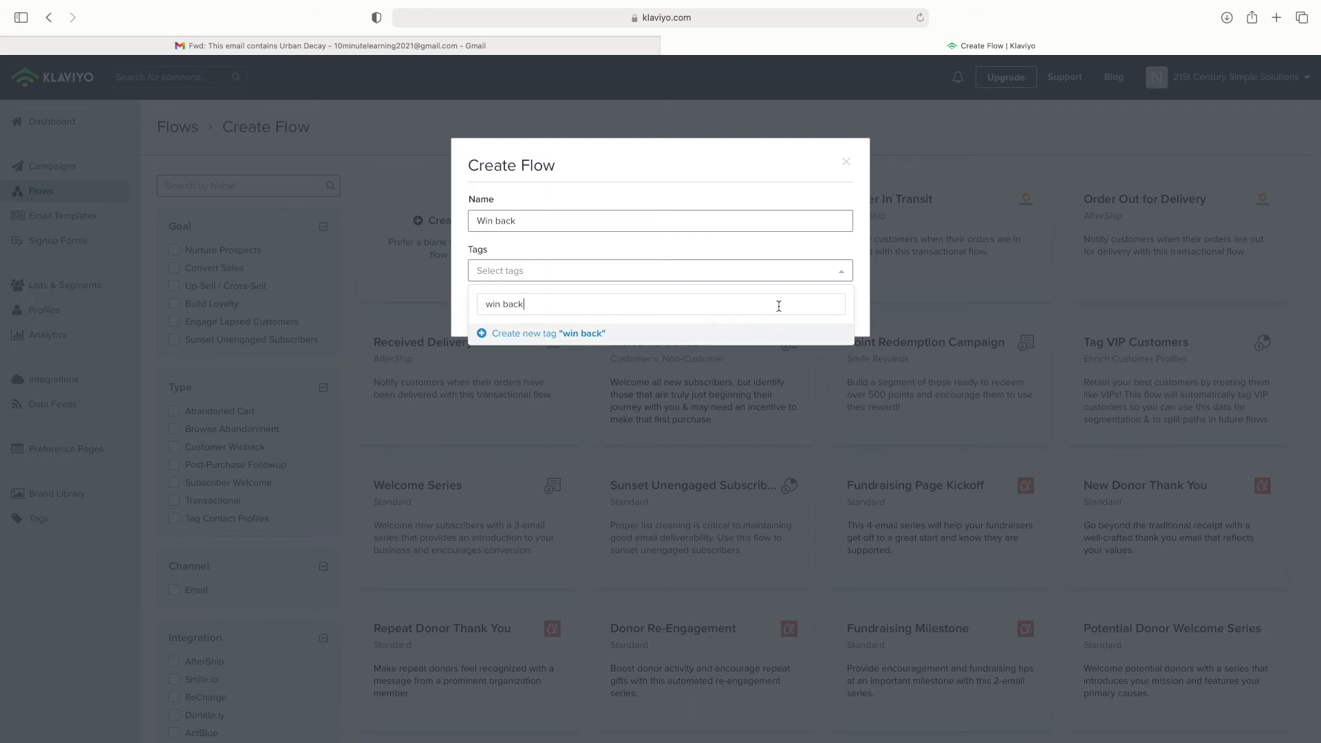
{"action": "left_click", "coordinate": [748, 337]}
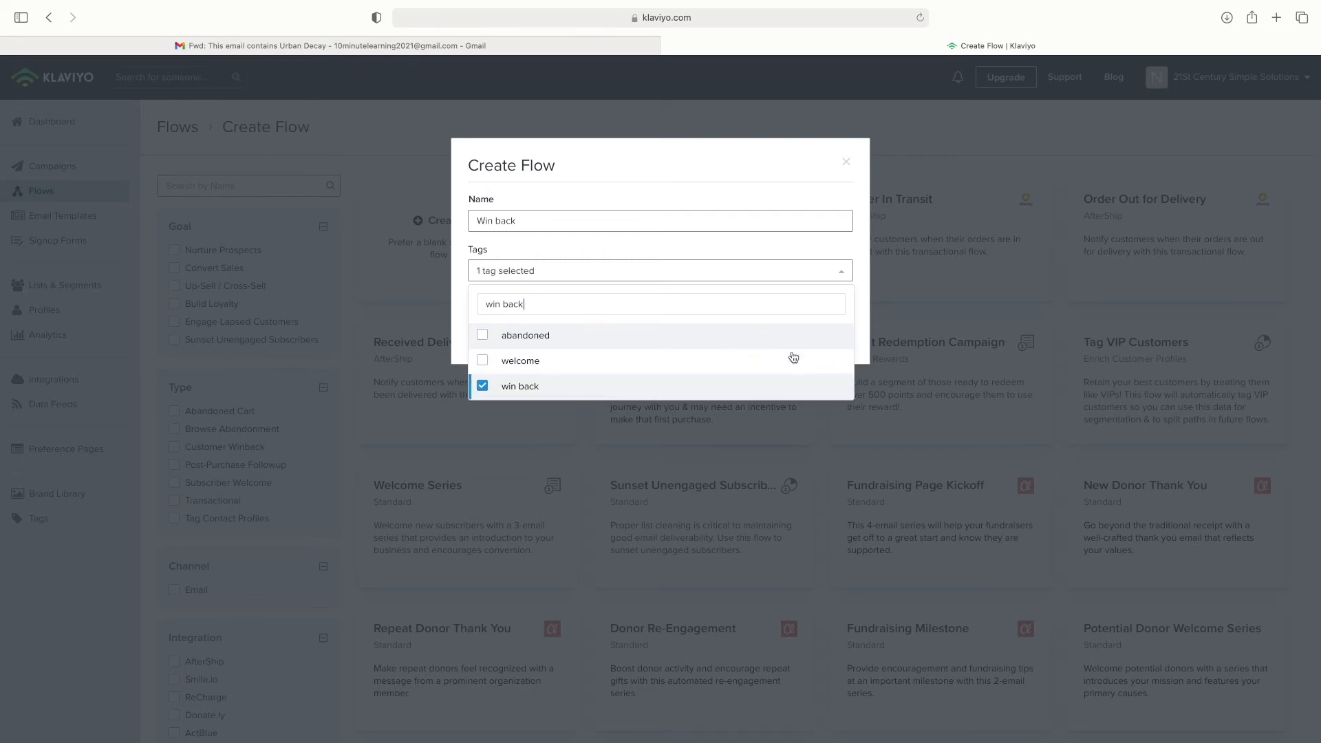
{"action": "left_click", "coordinate": [868, 322]}
{"action": "left_click", "coordinate": [828, 337]}
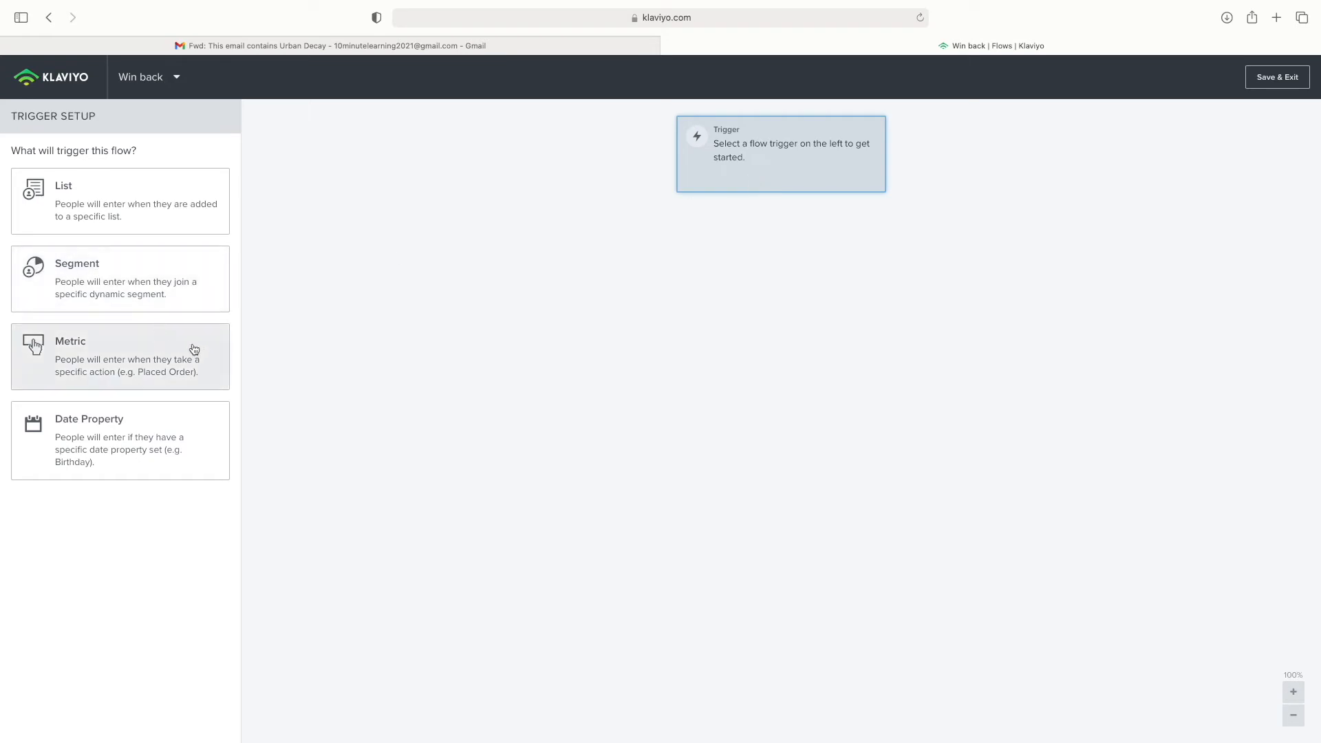
Set the Win back flow to be triggered by the Placed Order metric
{"action": "left_click", "coordinate": [39, 345]}
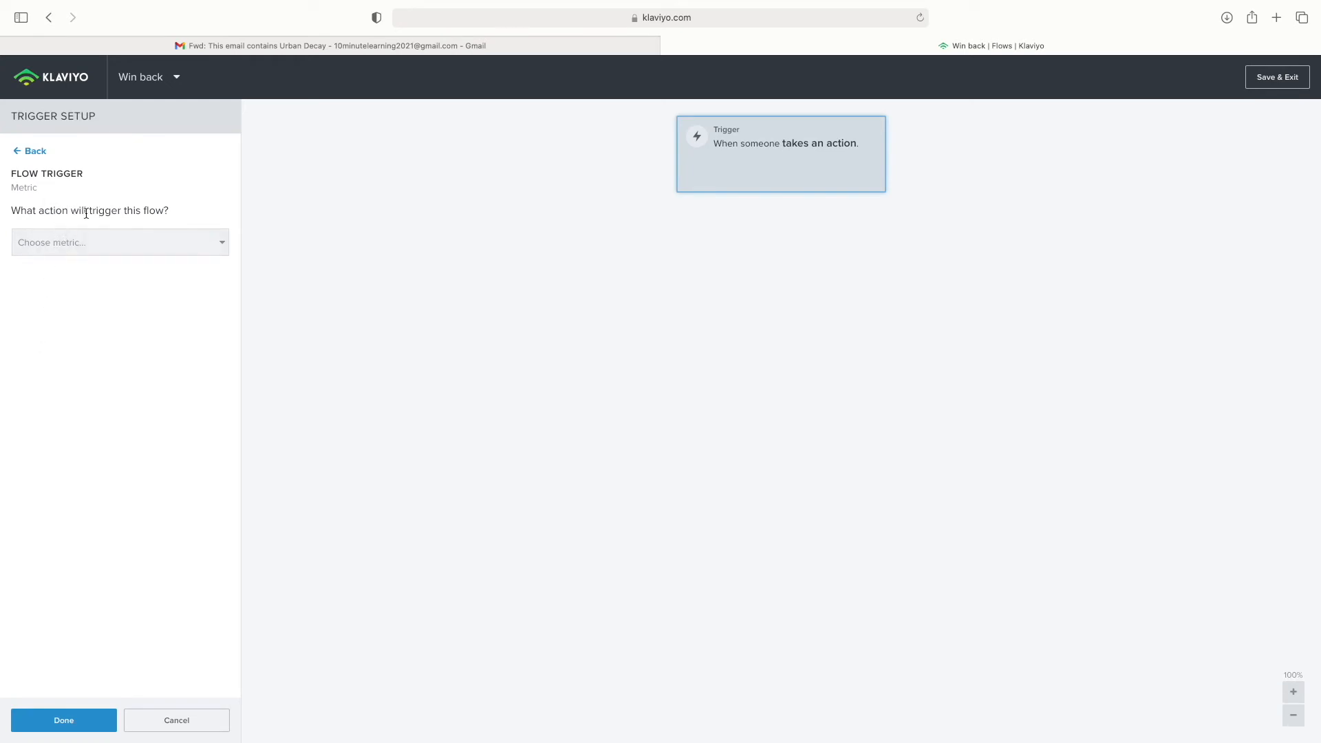
{"action": "left_click", "coordinate": [170, 253]}
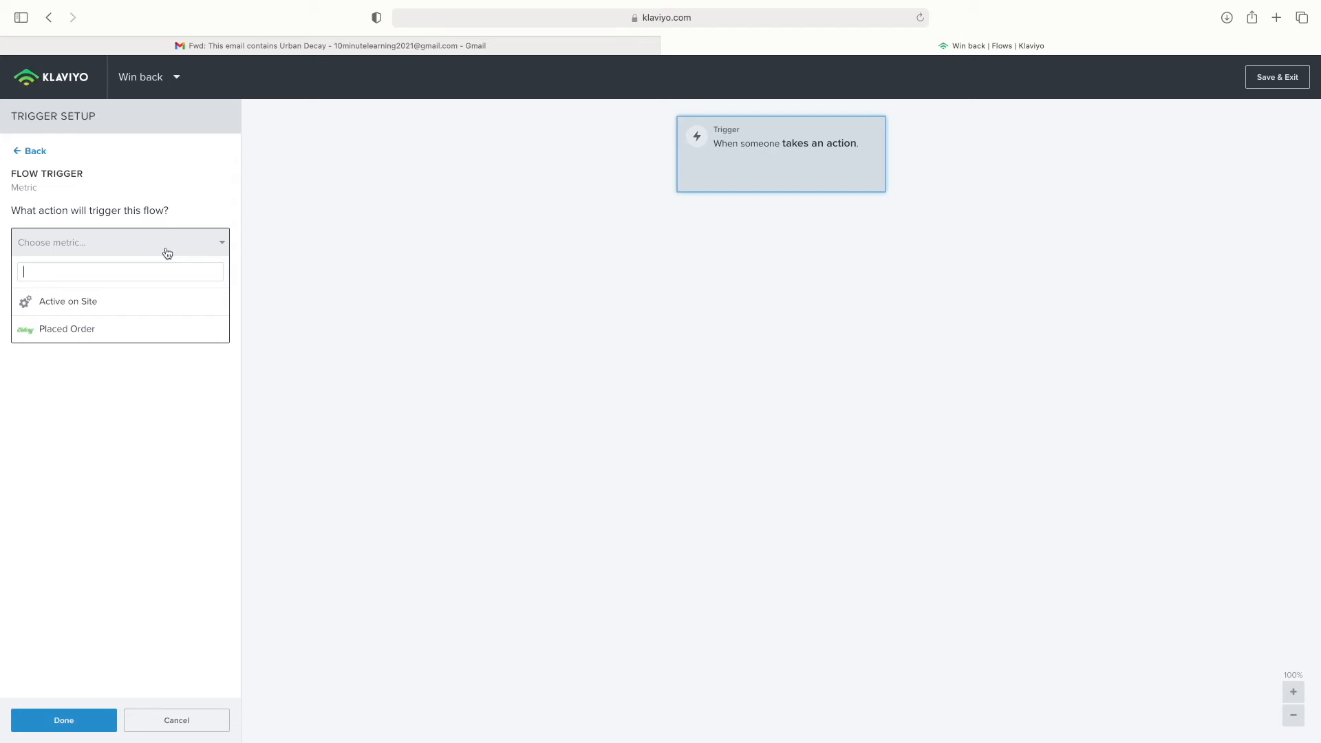
{"action": "left_click", "coordinate": [168, 332]}
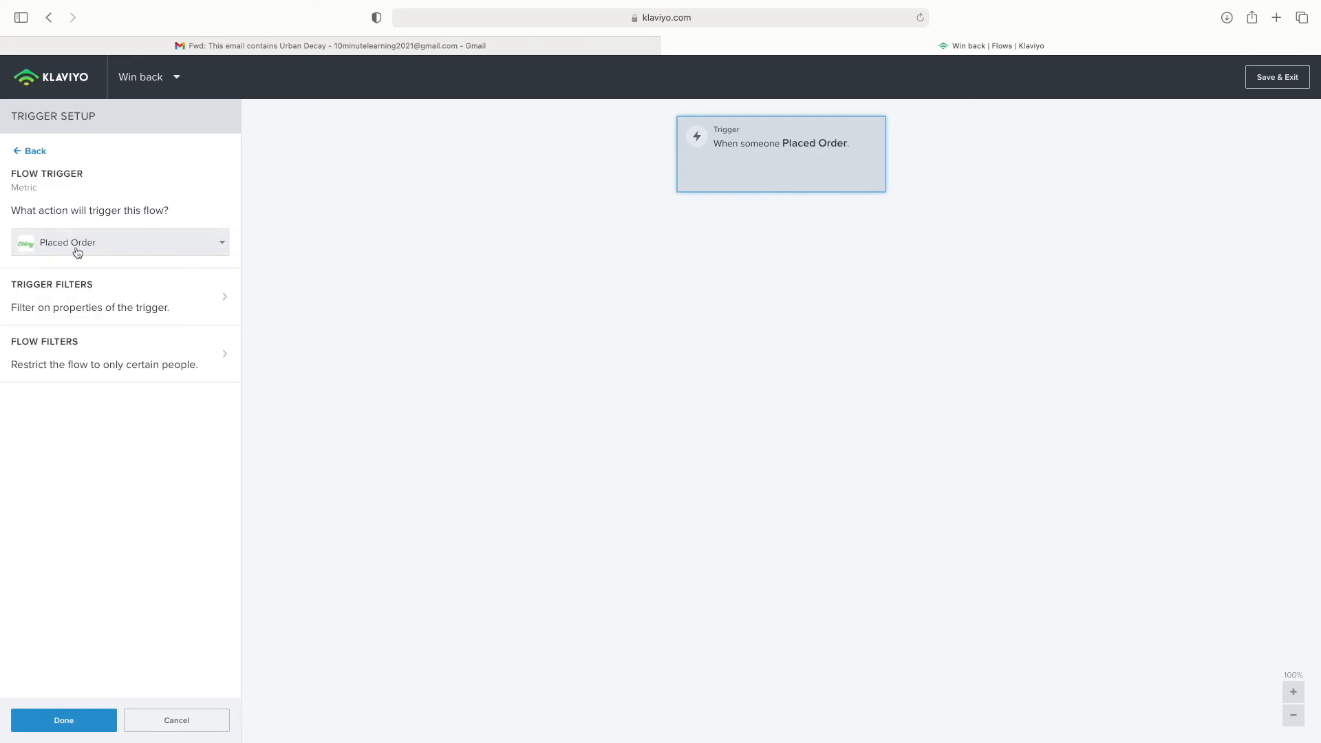
Add a flow filter on what someone has done (or not done), using the Placed Order metric
{"action": "left_click", "coordinate": [153, 354]}
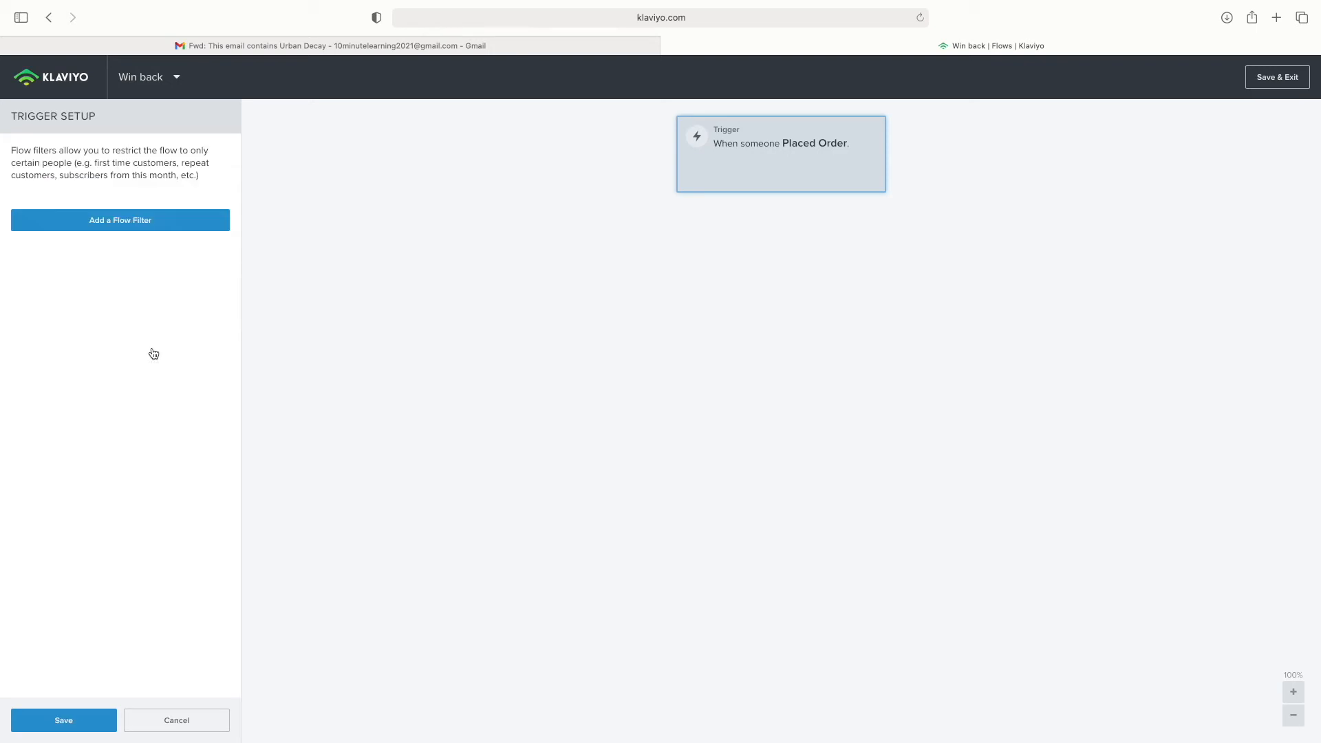
{"action": "left_click", "coordinate": [175, 224]}
{"action": "left_click", "coordinate": [175, 223]}
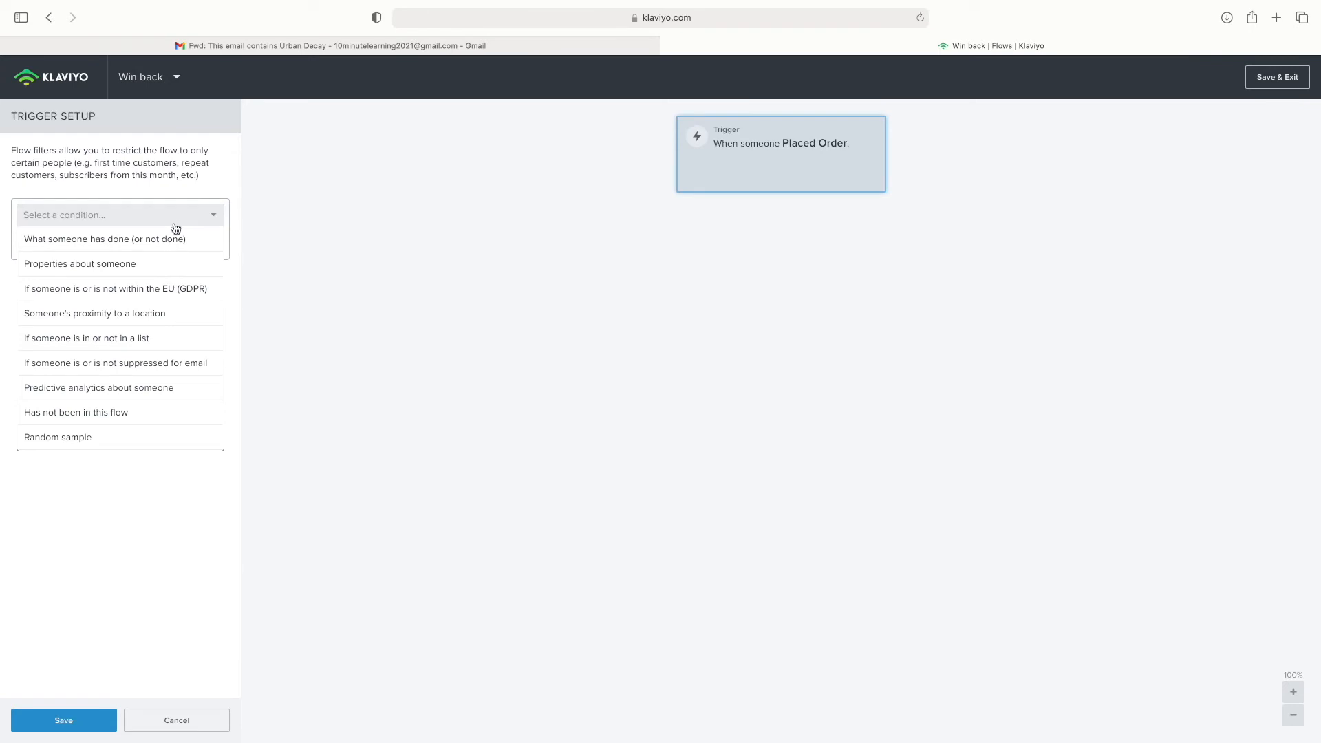
{"action": "left_click", "coordinate": [172, 241]}
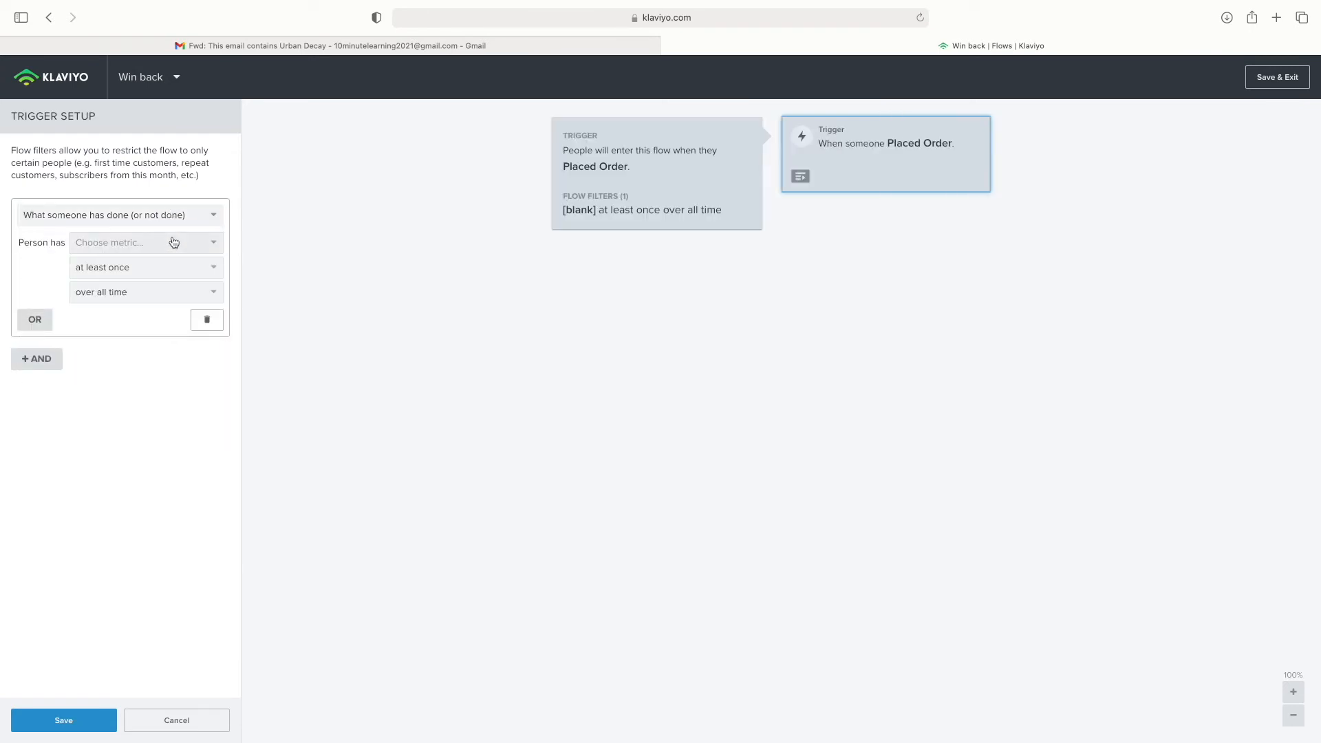
{"action": "left_click", "coordinate": [174, 244]}
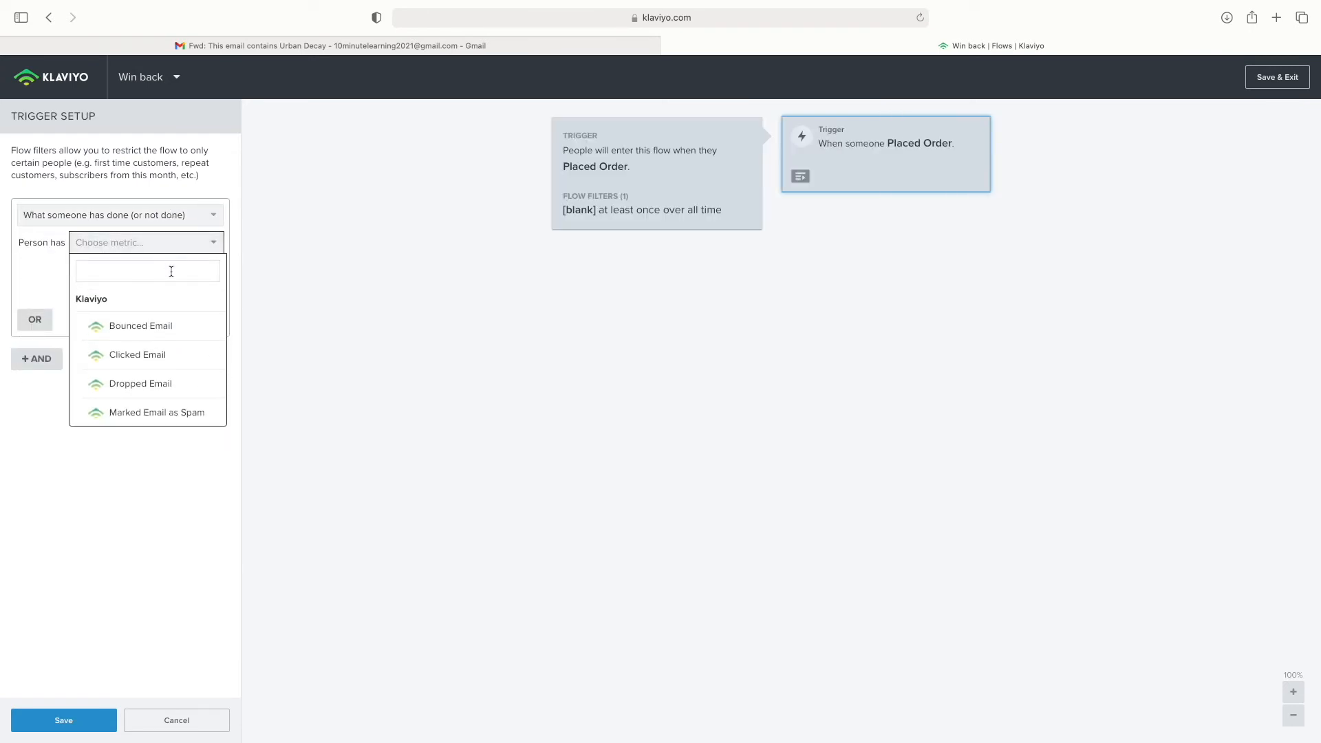
{"action": "scroll", "coordinate": [160, 334], "scroll_direction": "down", "scroll_amount": 5}
{"action": "scroll", "coordinate": [160, 334], "scroll_direction": "up", "scroll_amount": 2}
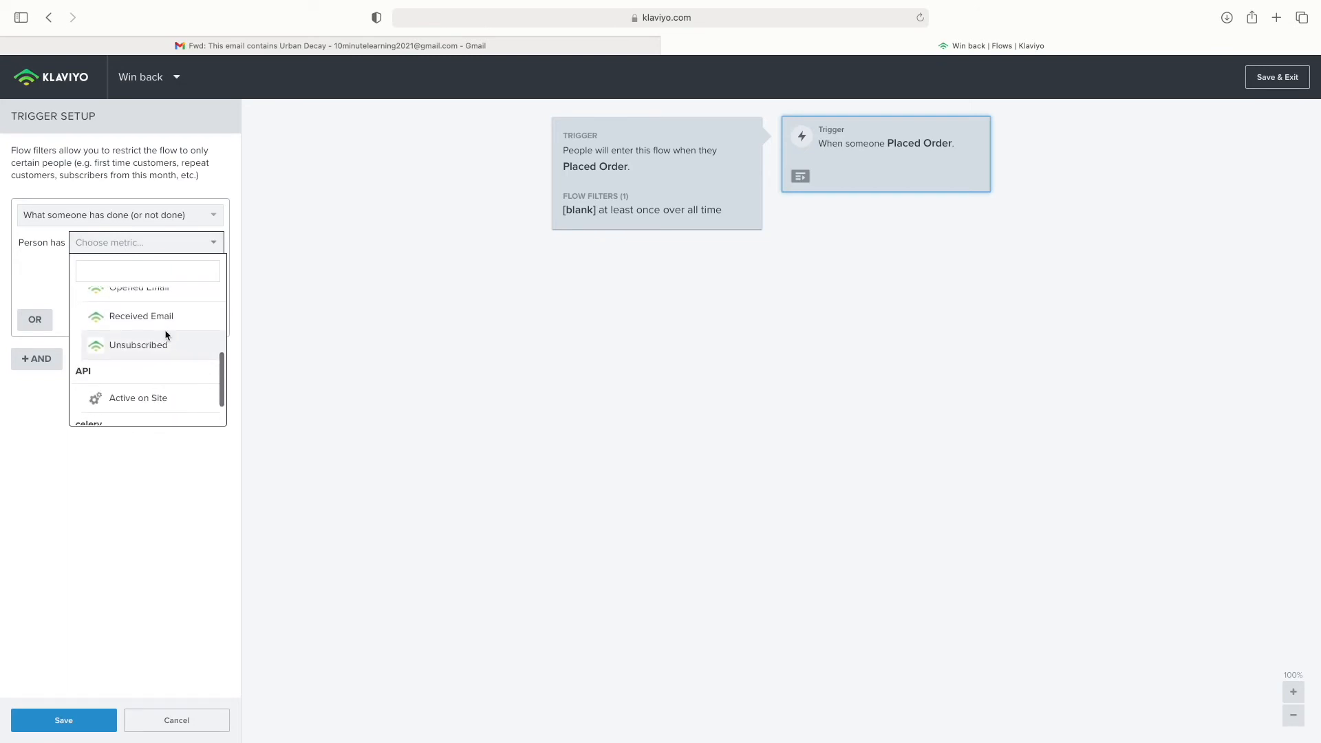
{"action": "scroll", "coordinate": [160, 335], "scroll_direction": "down", "scroll_amount": 2}
{"action": "left_click", "coordinate": [153, 412]}
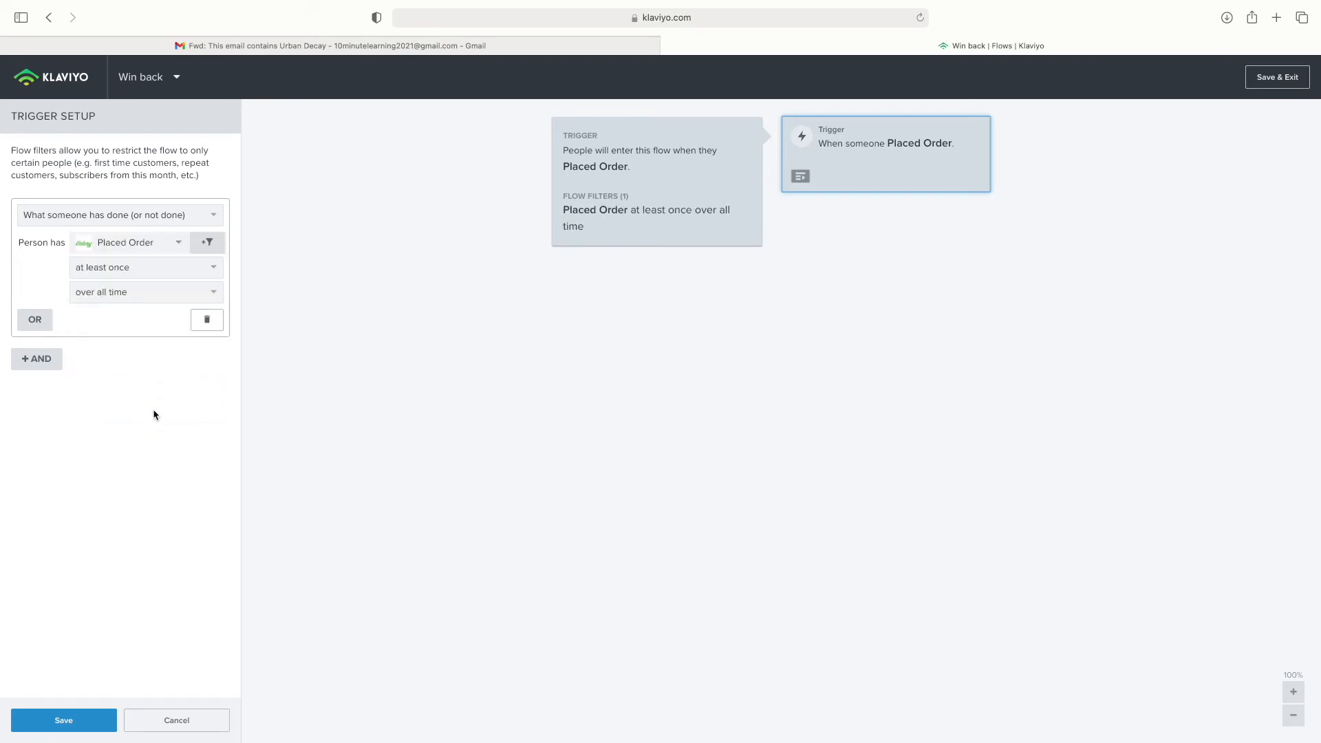
Limit the Placed Order filter to at least once between 45 and 90 days ago, and save the trigger setup
{"action": "left_click", "coordinate": [130, 272]}
{"action": "left_click", "coordinate": [130, 272]}
{"action": "left_click", "coordinate": [134, 295]}
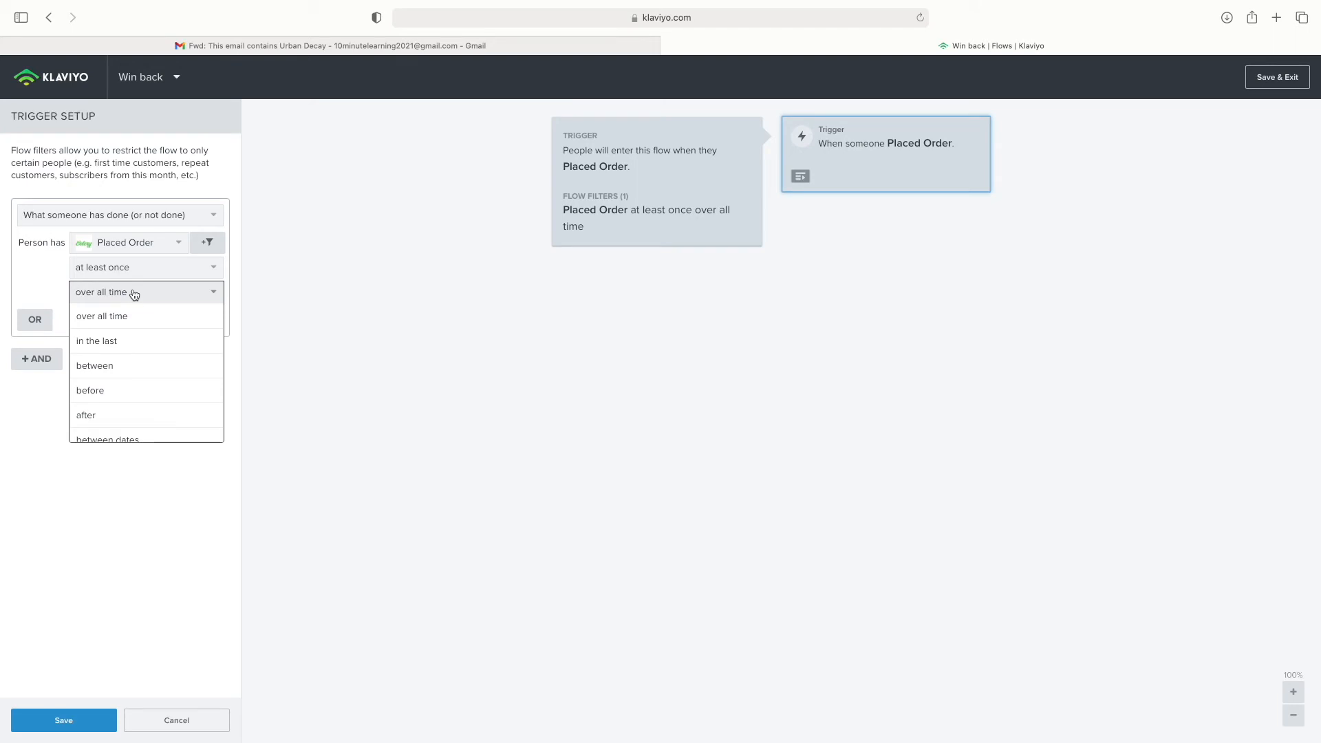
{"action": "left_click", "coordinate": [128, 366]}
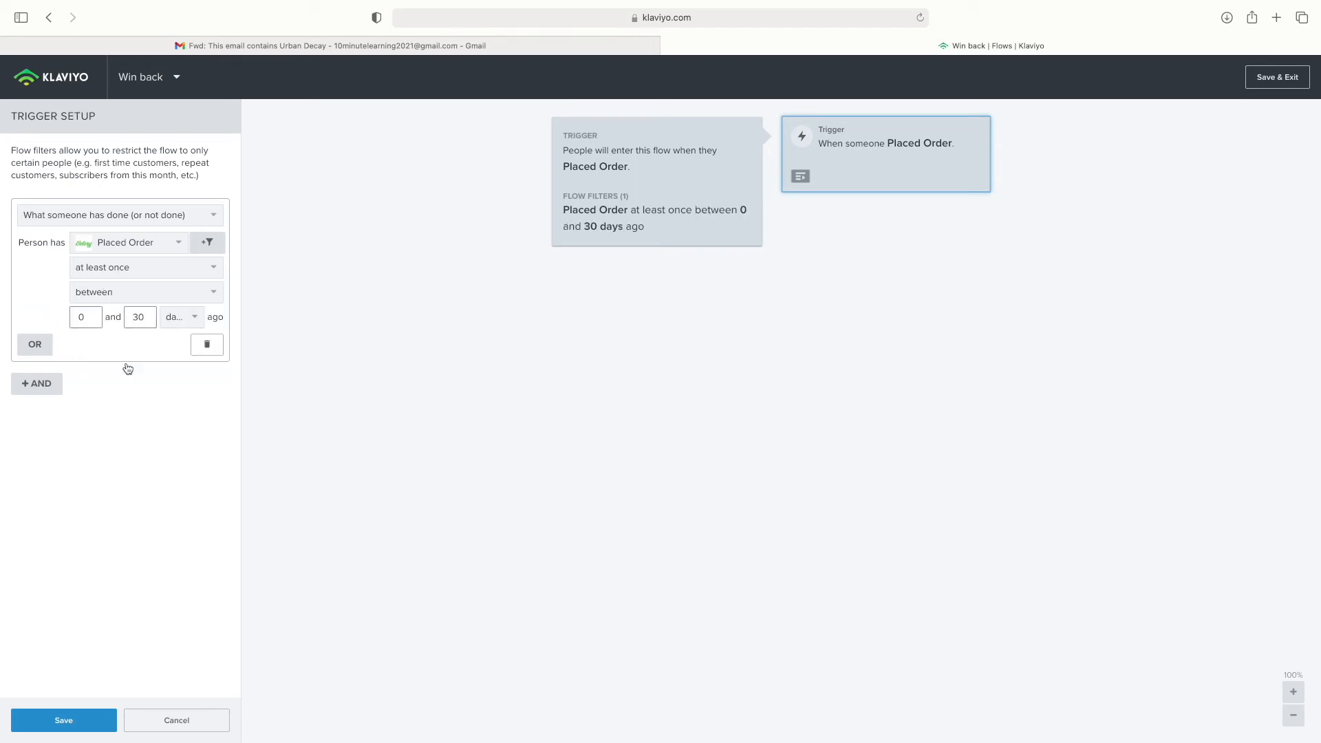
{"action": "double_click", "coordinate": [91, 317]}
{"action": "type", "text": "45"}
{"action": "key", "text": "Tab"}
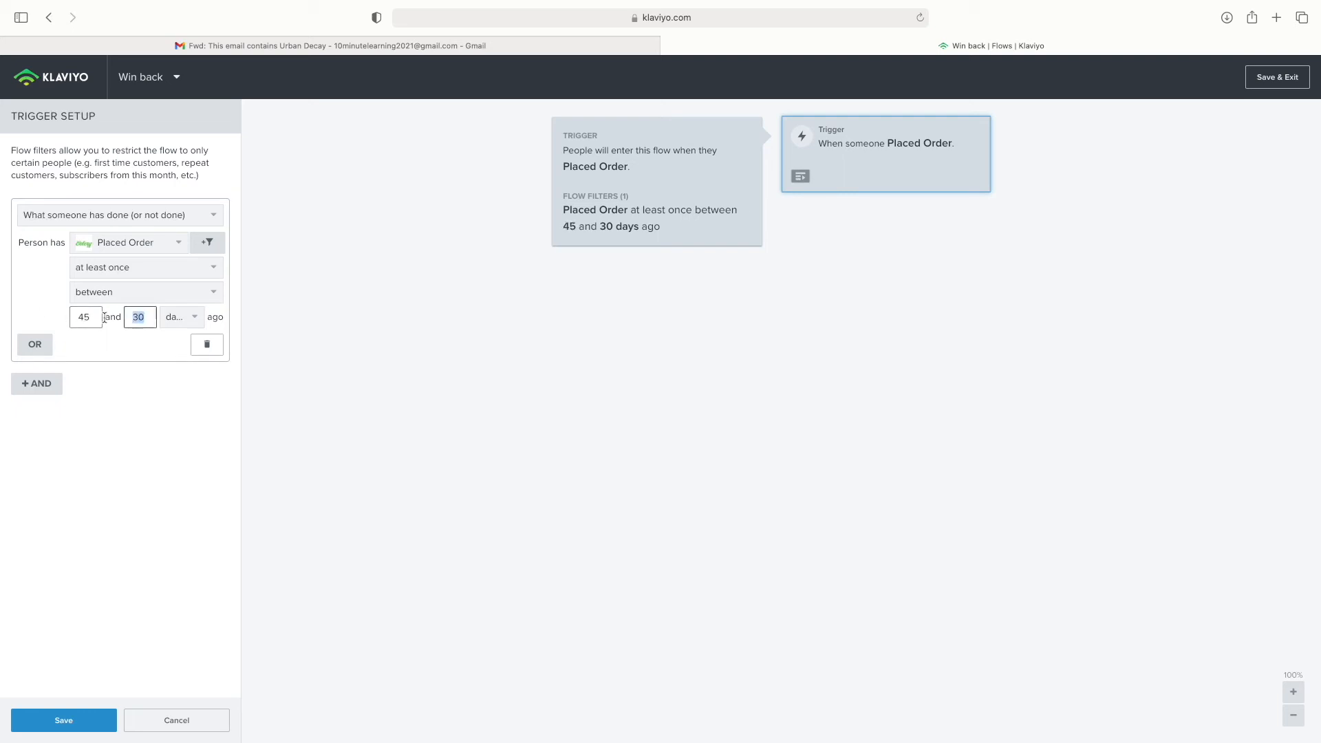
{"action": "type", "text": "90"}
{"action": "left_click", "coordinate": [195, 320]}
{"action": "left_click", "coordinate": [197, 319]}
{"action": "left_click", "coordinate": [187, 366]}
{"action": "left_click", "coordinate": [55, 722]}
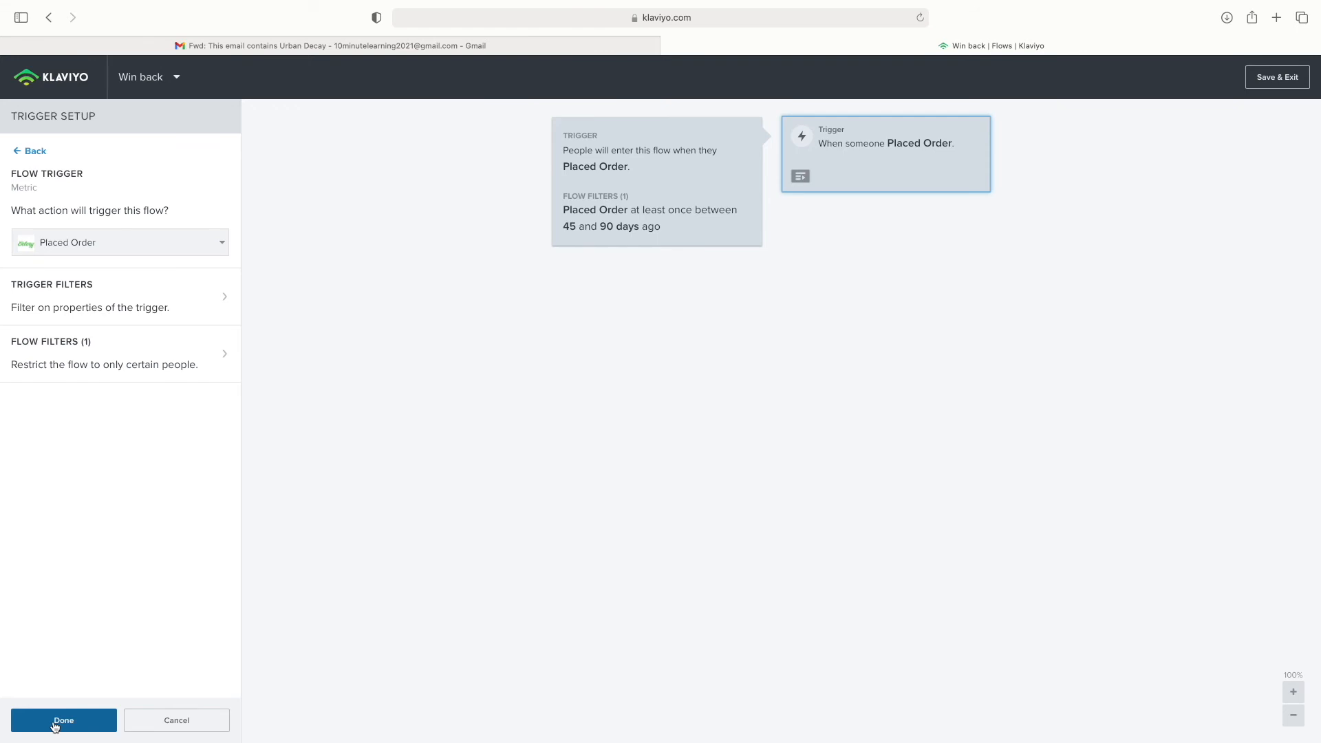
{"action": "left_click", "coordinate": [55, 723]}
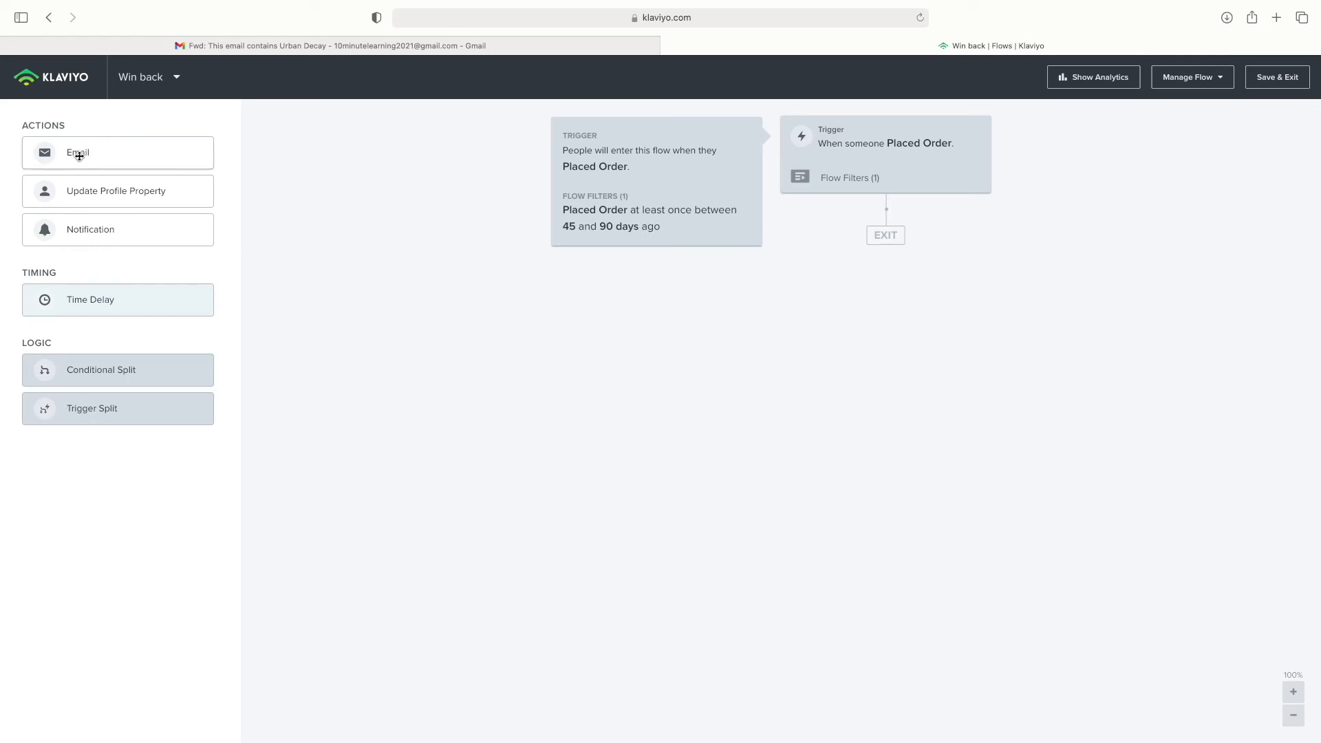
Add an email action directly after the Placed Order trigger and open its content for editing
{"action": "left_click_drag", "start_coordinate": [59, 148], "coordinate": [816, 210]}
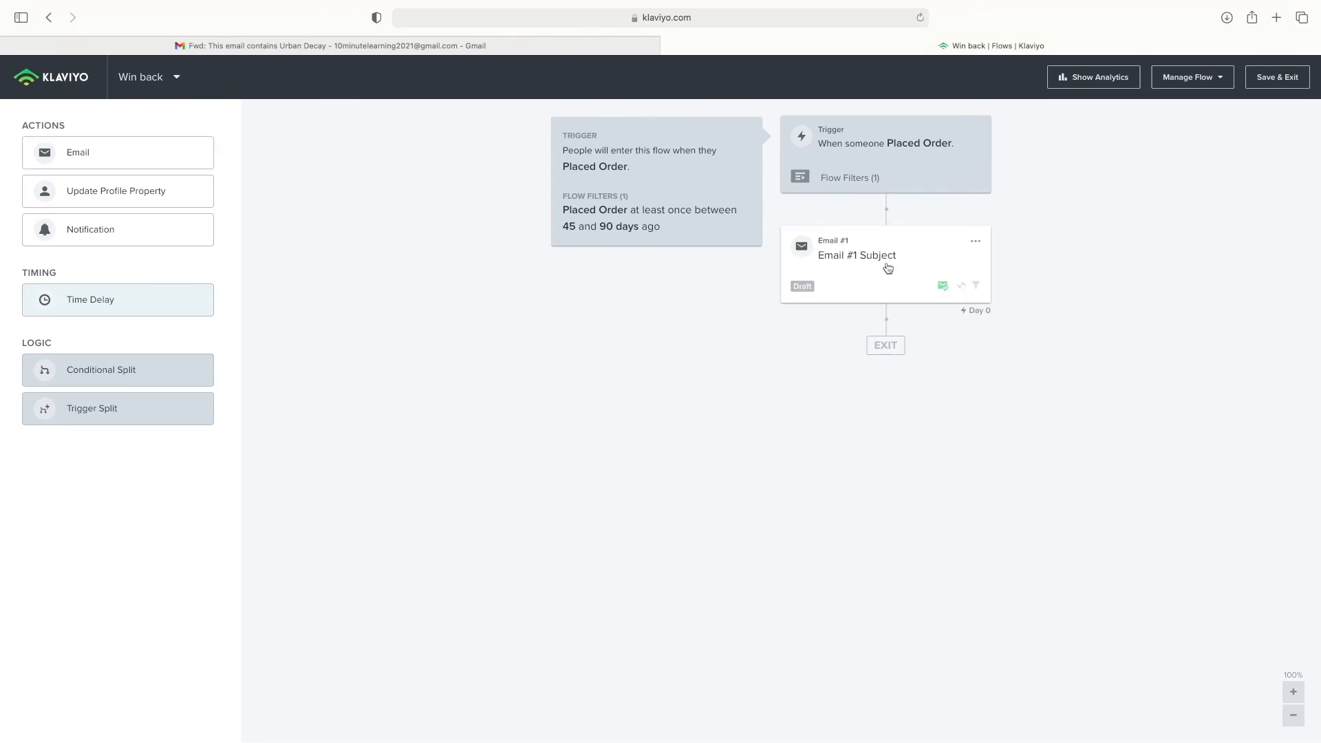
{"action": "left_click", "coordinate": [975, 242]}
{"action": "left_click", "coordinate": [987, 258]}
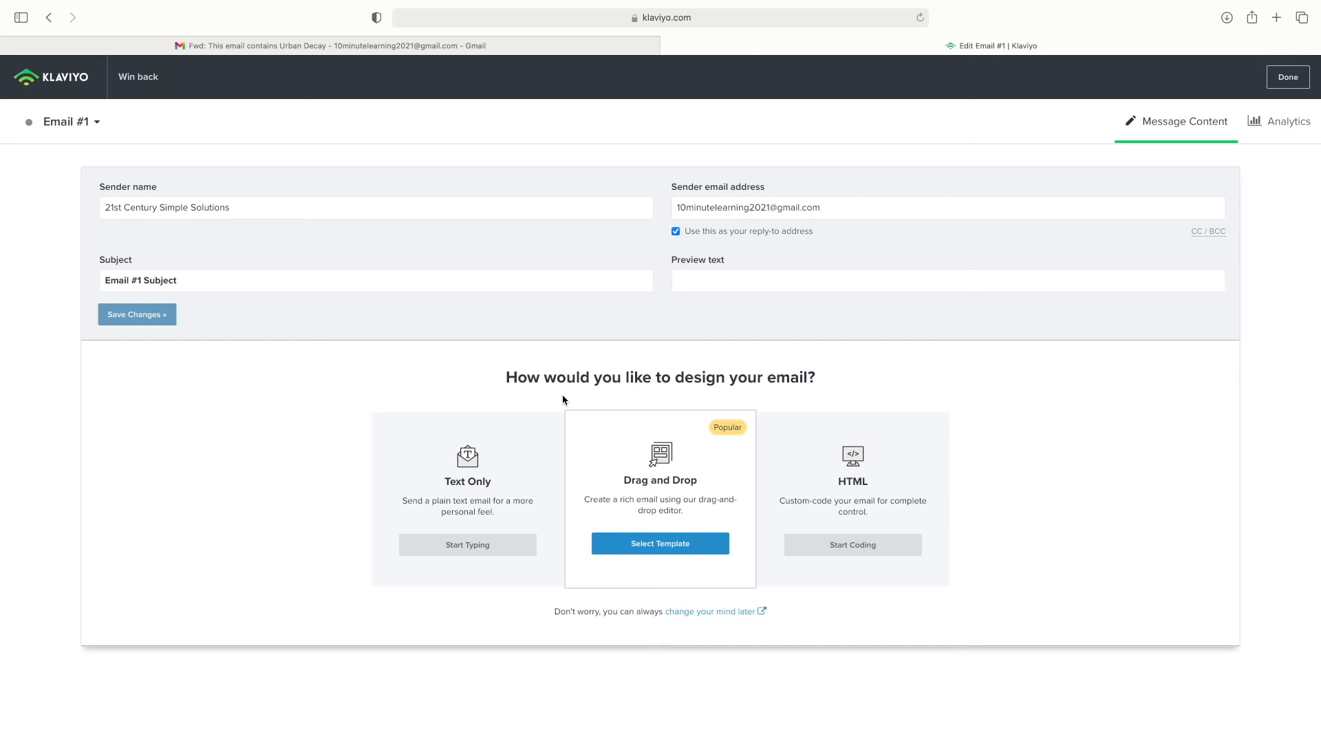
Design Email #1 with the drag-and-drop template "Juiced in Time" and save its content
{"action": "left_click", "coordinate": [654, 541]}
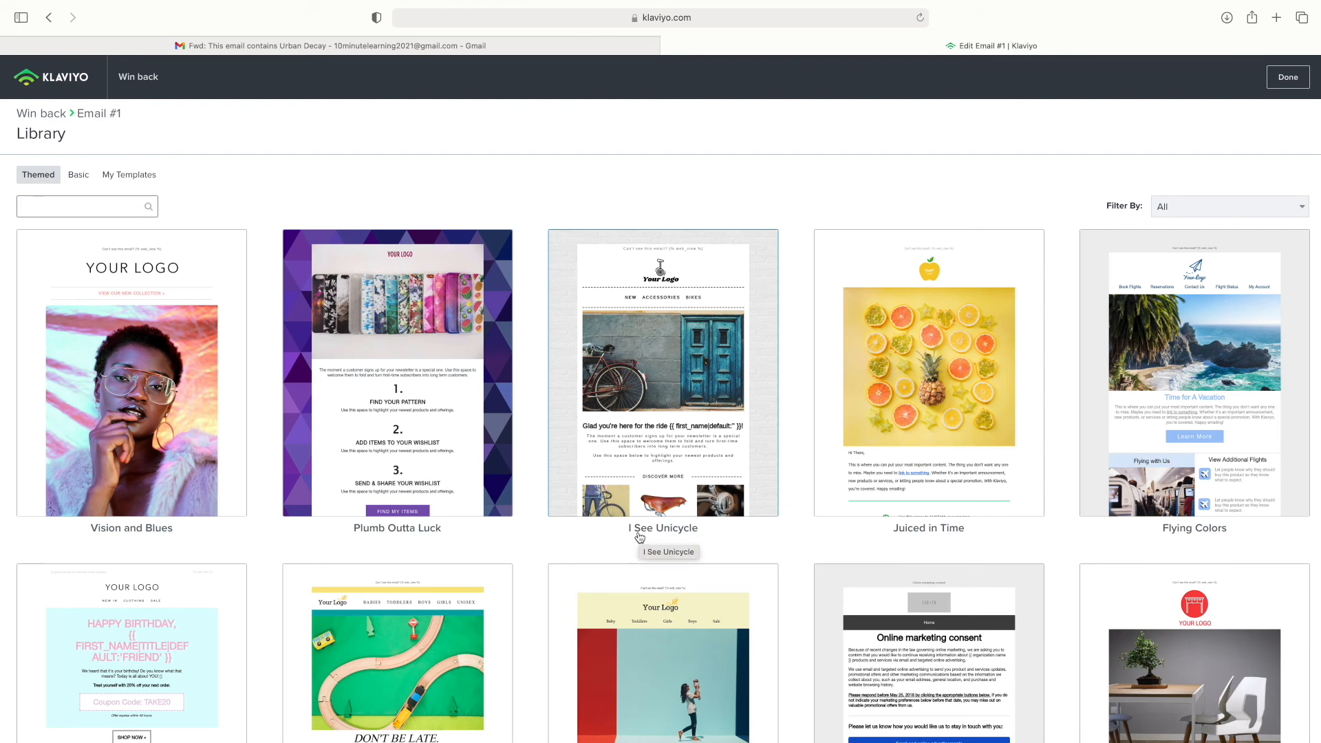
{"action": "left_click", "coordinate": [887, 473]}
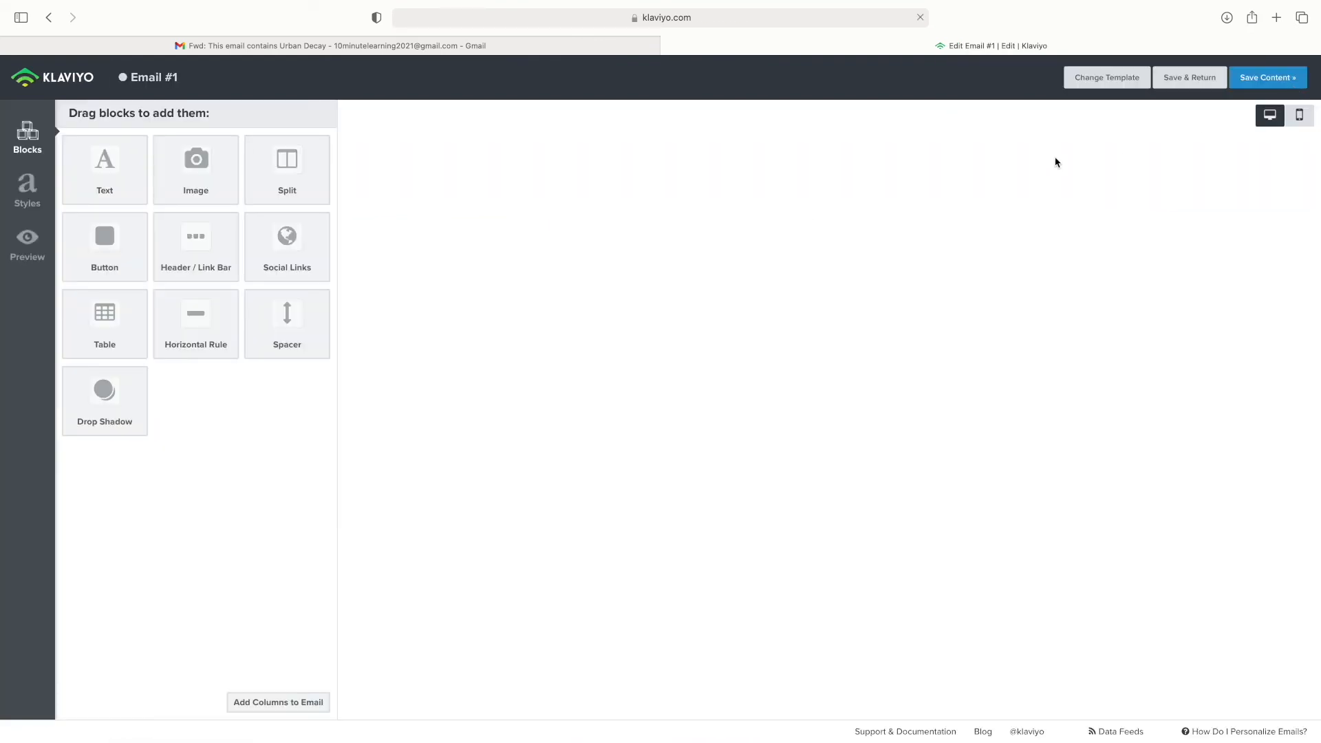
{"action": "left_click", "coordinate": [1272, 78]}
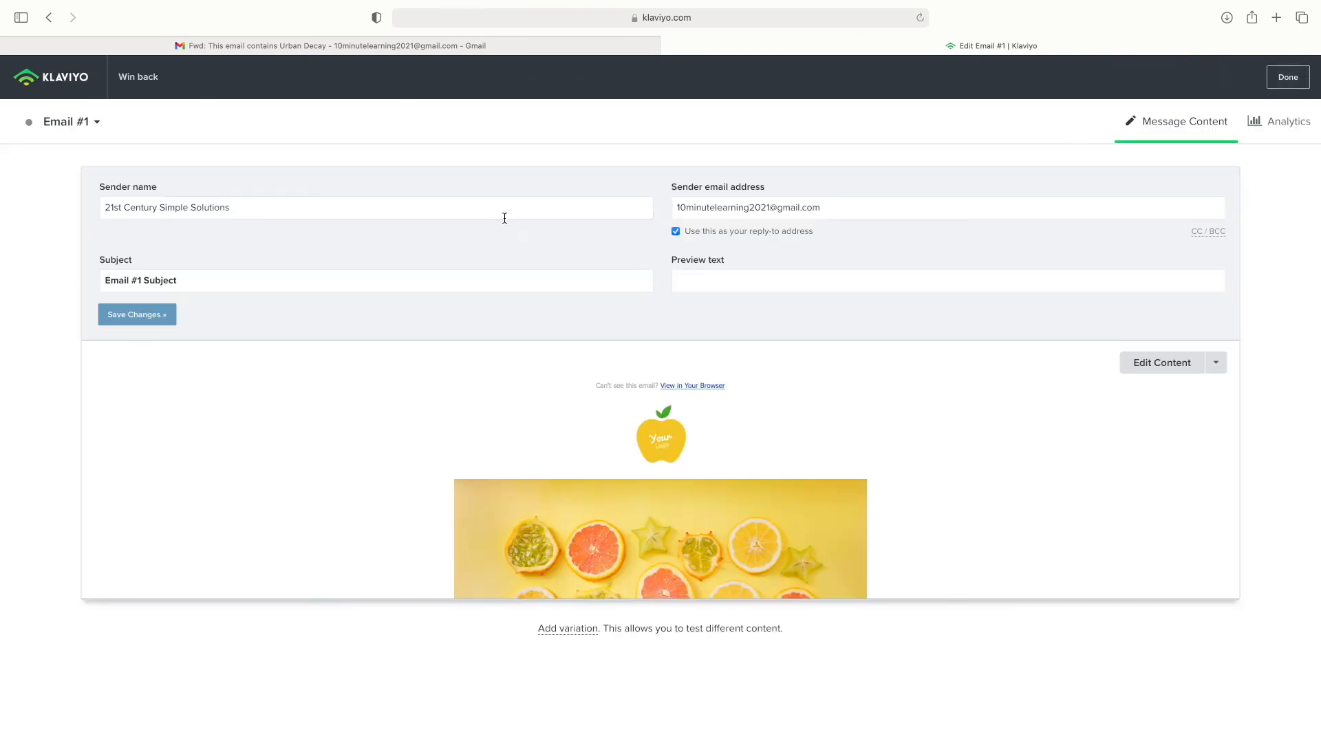
{"action": "triple_click", "coordinate": [335, 283]}
{"action": "type", "text": "Win"}
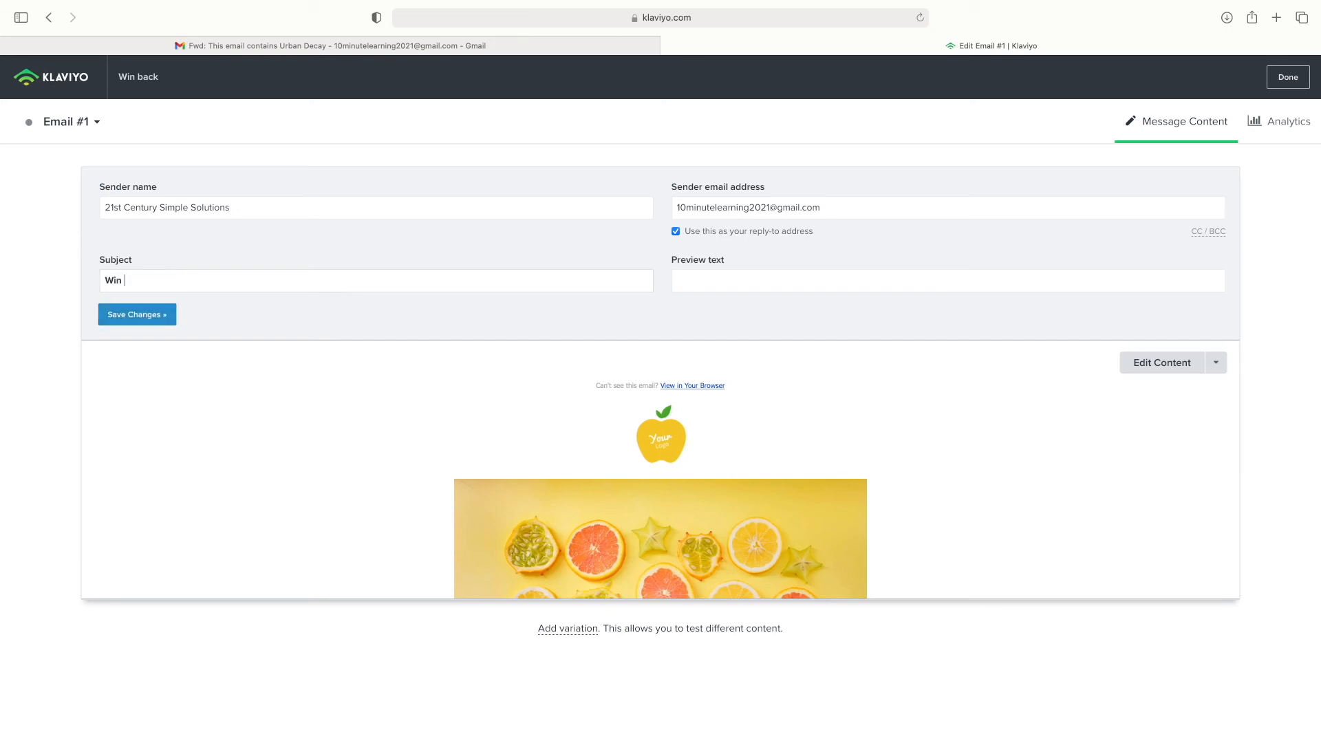
{"action": "key", "text": "BackSpace"}
{"action": "type", "text": "We haven't seen you in a while"}
{"action": "key", "text": "BackSpace"}
{"action": "key", "text": "BackSpace"}
{"action": "key", "text": "BackSpace"}
{"action": "key", "text": "BackSpace"}
{"action": "key", "text": "BackSpace"}
{"action": "key", "text": "BackSpace"}
{"action": "key", "text": "BackSpace"}
{"action": "key", "text": "BackSpace"}
{"action": "key", "text": "BackSpace"}
{"action": "key", "text": "BackSpace"}
{"action": "key", "text": "BackSpace"}
{"action": "key", "text": "BackSpace"}
{"action": "key", "text": "BackSpace"}
{"action": "key", "text": "BackSpace"}
{"action": "key", "text": "BackSpace"}
{"action": "key", "text": "BackSpace"}
{"action": "key", "text": "BackSpace"}
{"action": "key", "text": "BackSpace"}
{"action": "key", "text": "BackSpace"}
{"action": "key", "text": "BackSpace"}
{"action": "key", "text": "BackSpace"}
{"action": "key", "text": "BackSpace"}
{"action": "key", "text": "BackSpace"}
{"action": "key", "text": "BackSpace"}
Set the email subject to "Here's a little something for you...", save the changes and finish editing the email
{"action": "type", "text": "Here's a little something fior"}
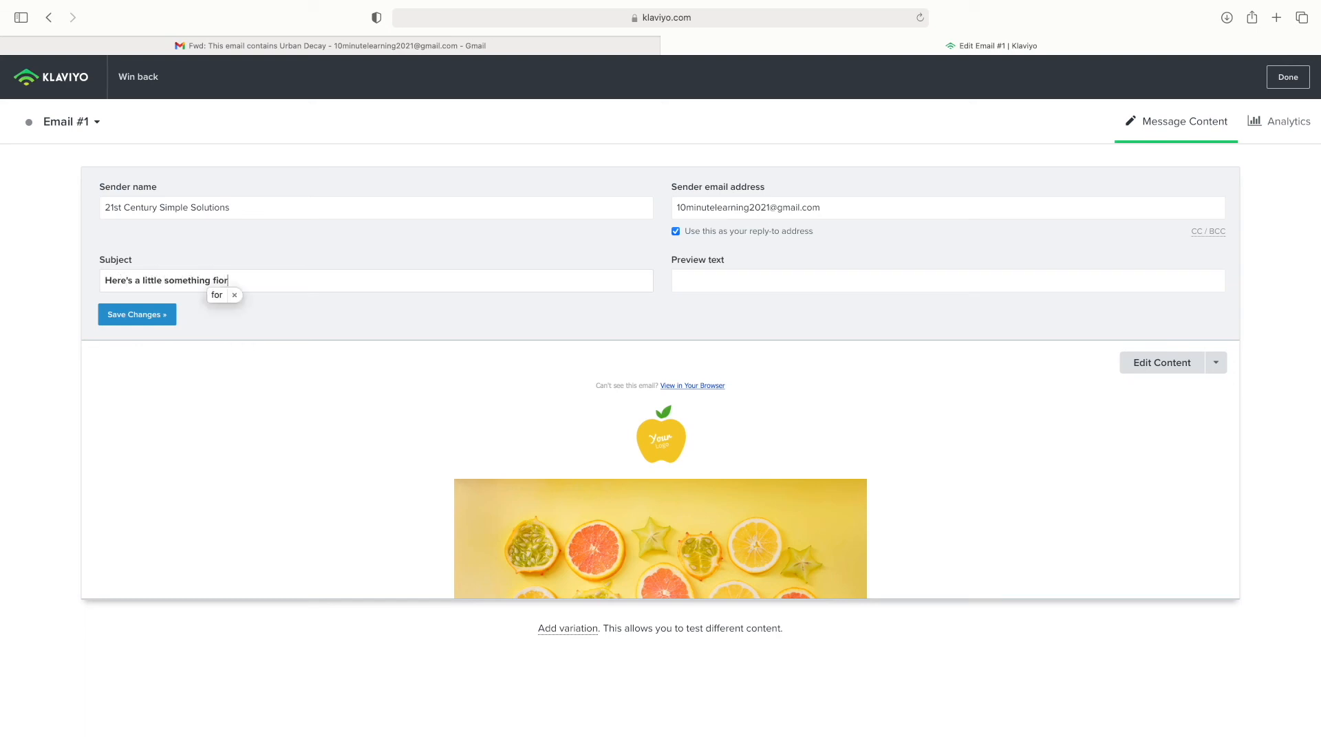
{"action": "key", "text": "BackSpace"}
{"action": "key", "text": "BackSpace"}
{"action": "key", "text": "BackSpace"}
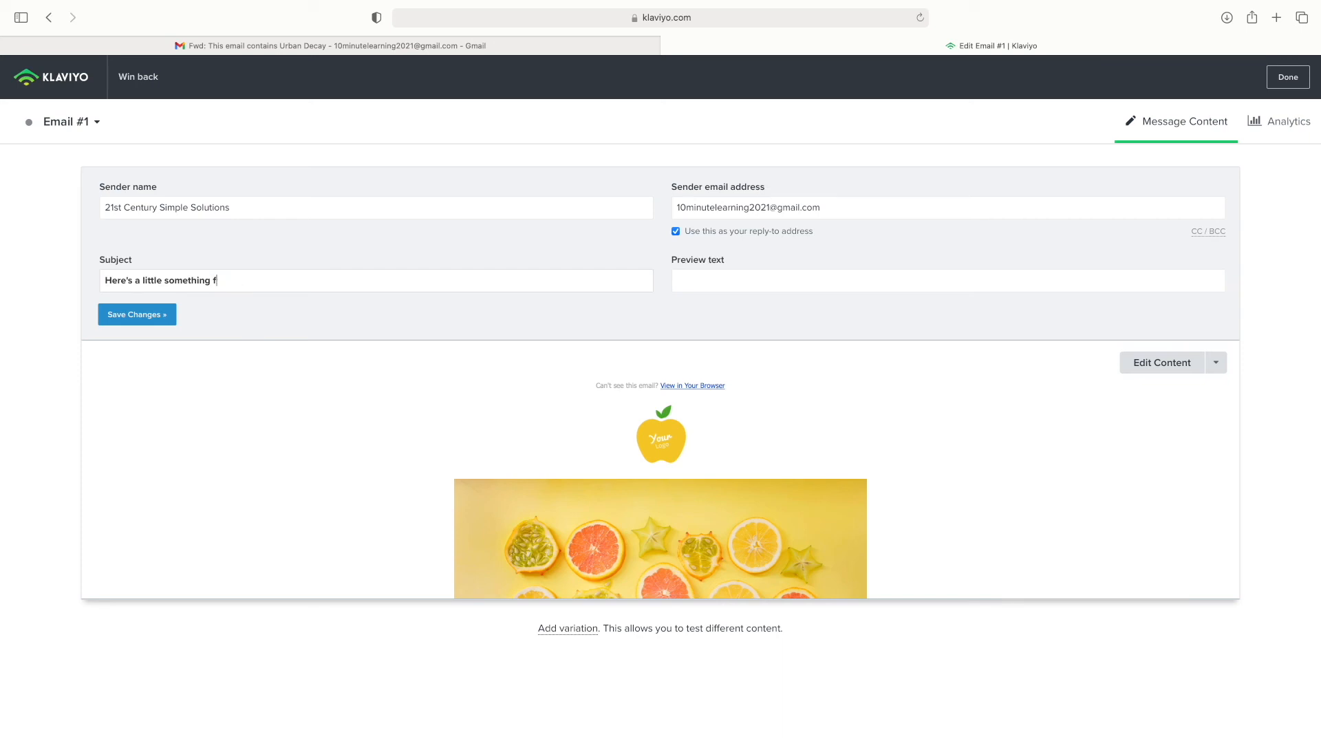
{"action": "type", "text": "or you..."}
{"action": "left_click", "coordinate": [141, 320]}
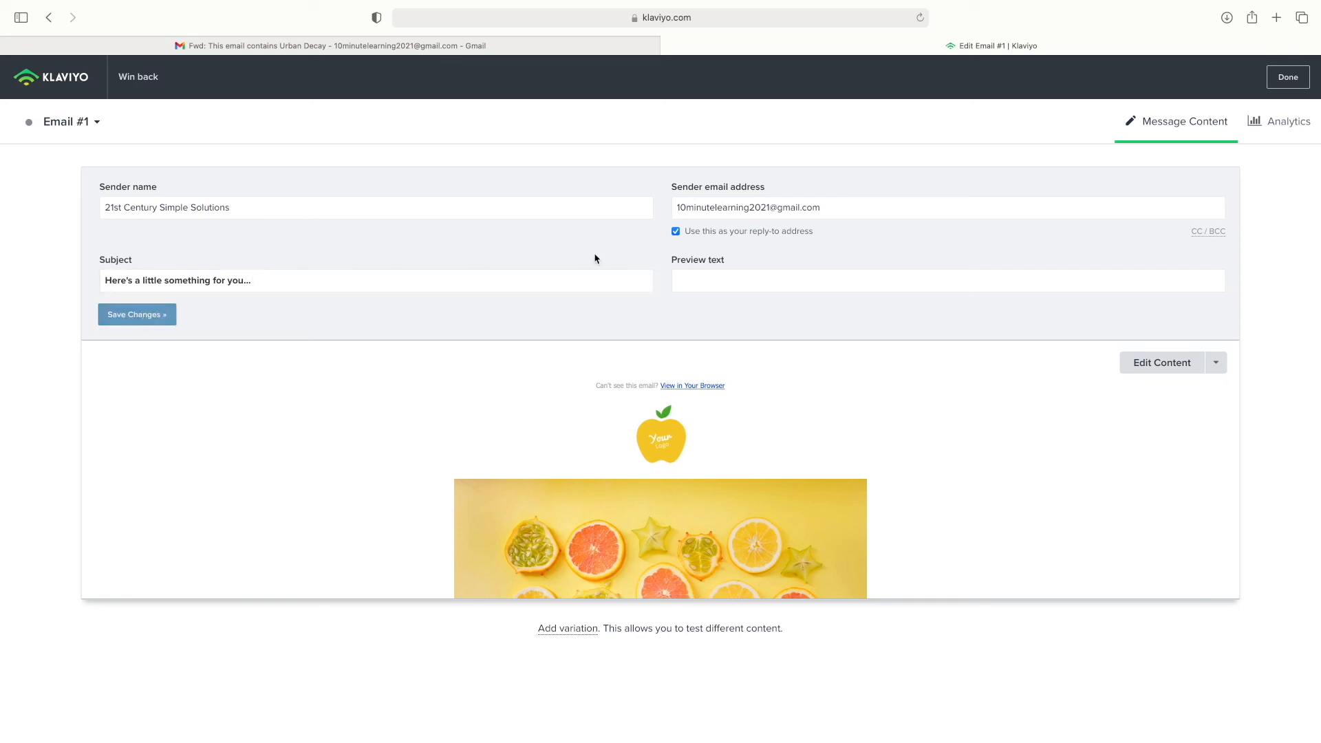
{"action": "left_click", "coordinate": [1292, 84]}
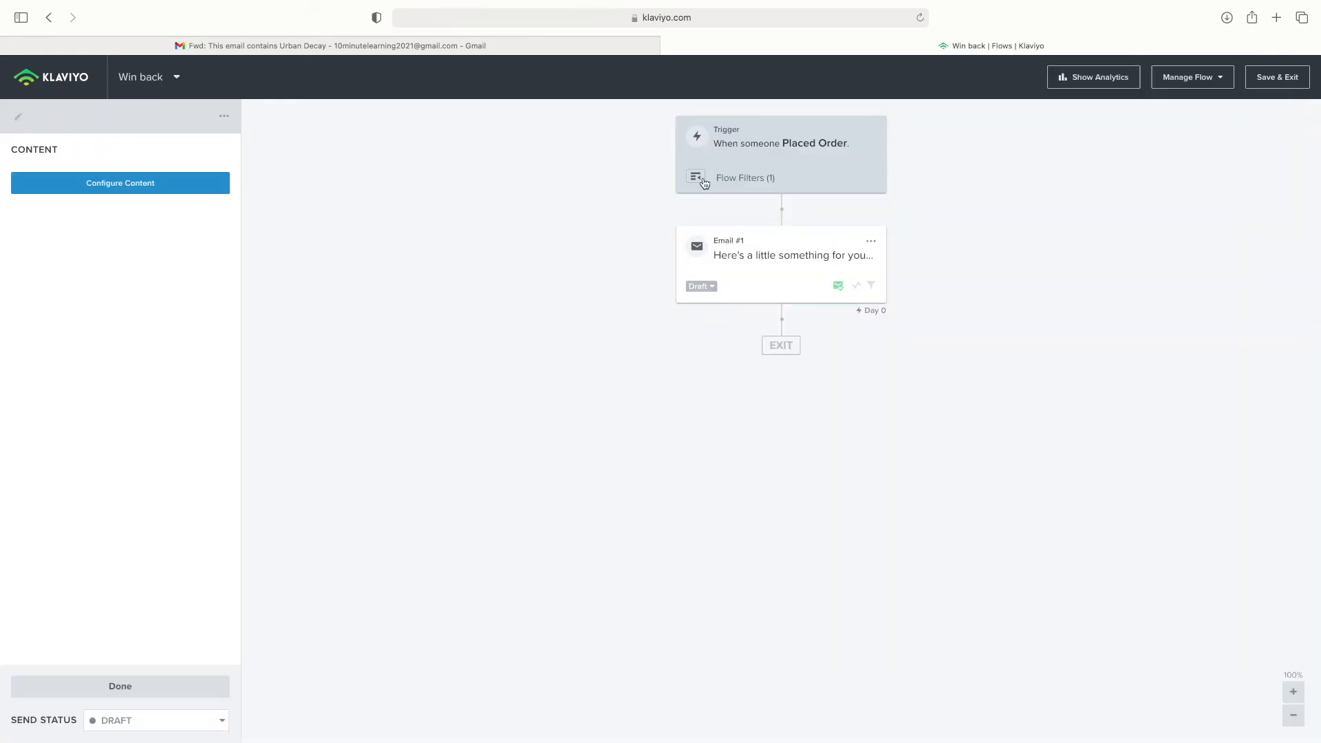
Review the Placed Order trigger and its flow filter, and save and exit the Win back flow
{"action": "mouse_move", "coordinate": [699, 182]}
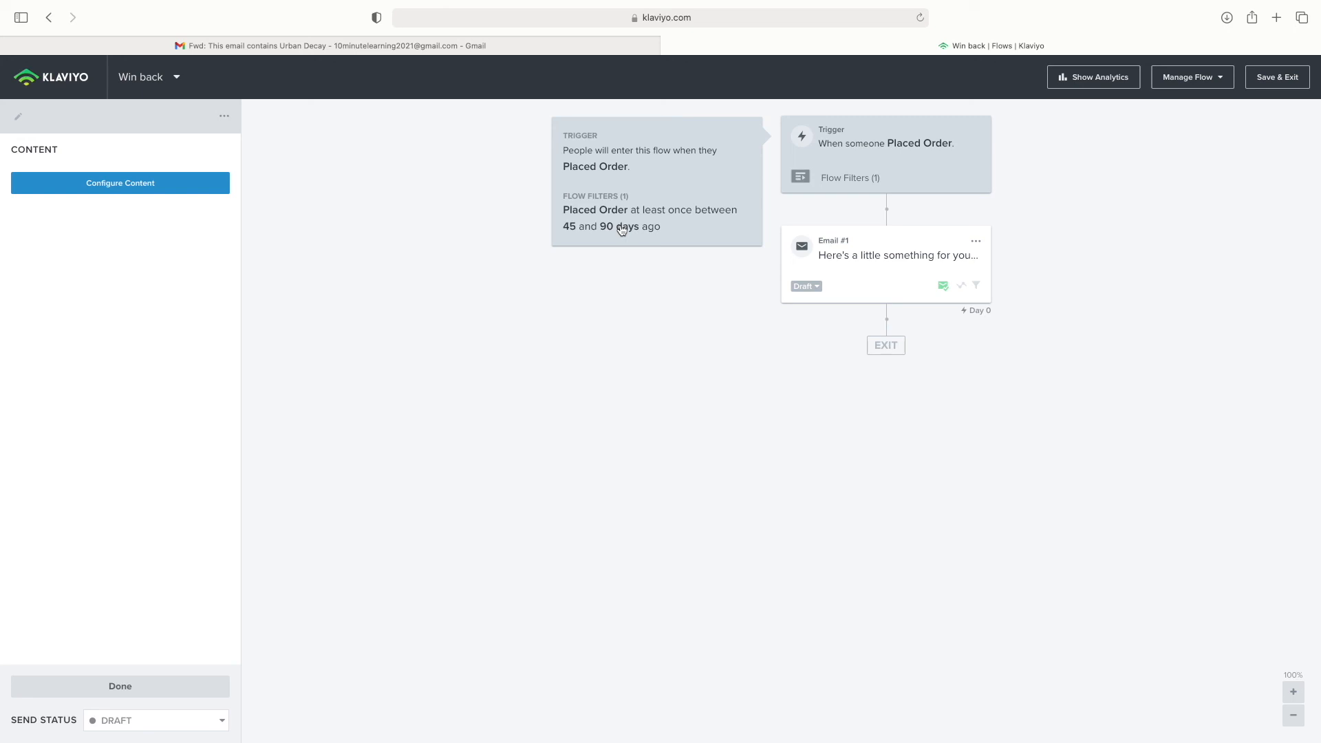
{"action": "left_click", "coordinate": [762, 136]}
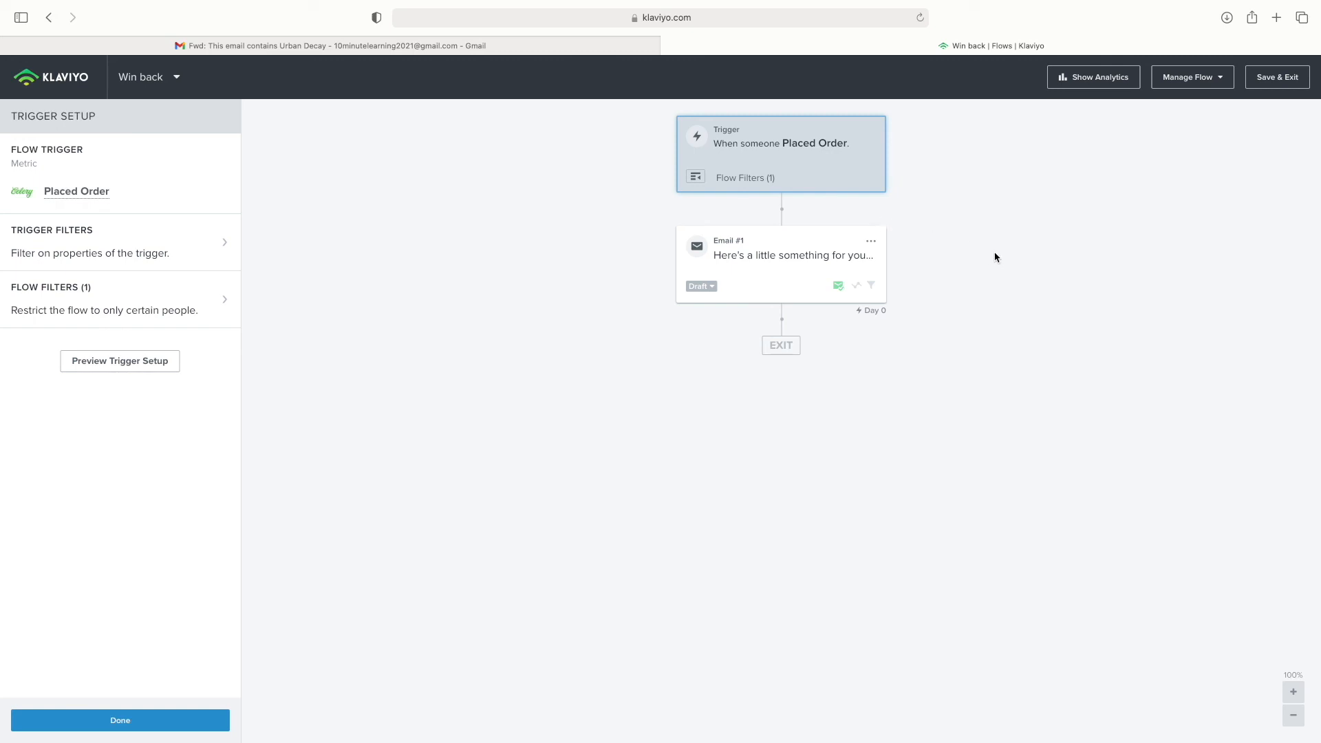
{"action": "left_click", "coordinate": [1275, 79]}
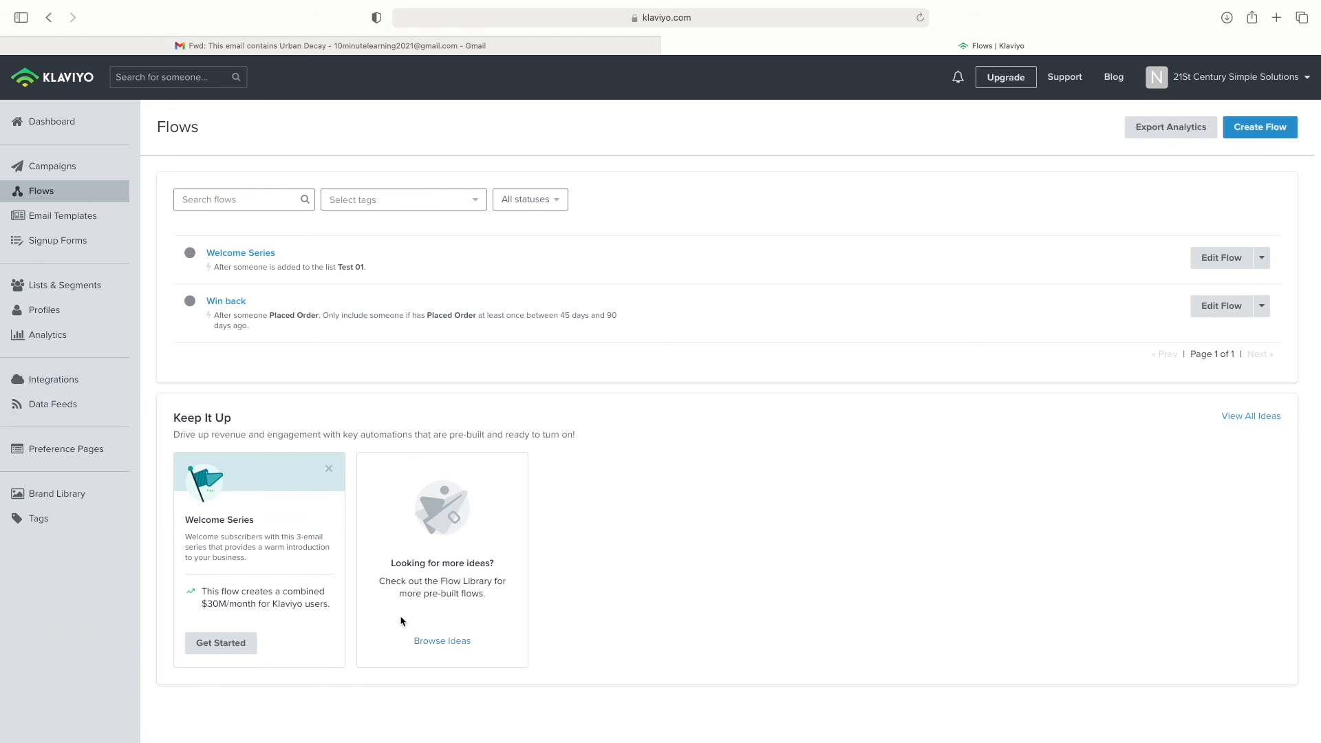
Open the Flow Library to browse more pre-built flow ideas
{"action": "left_click", "coordinate": [428, 645]}
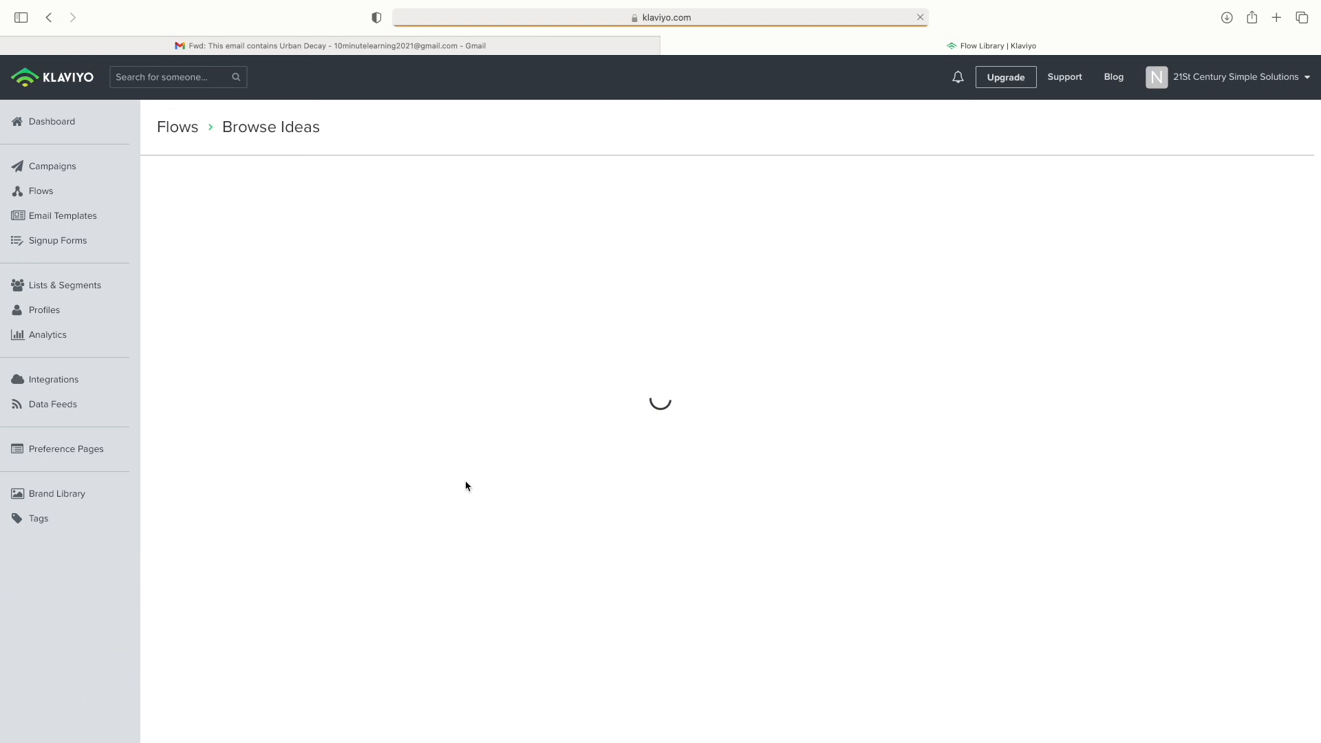